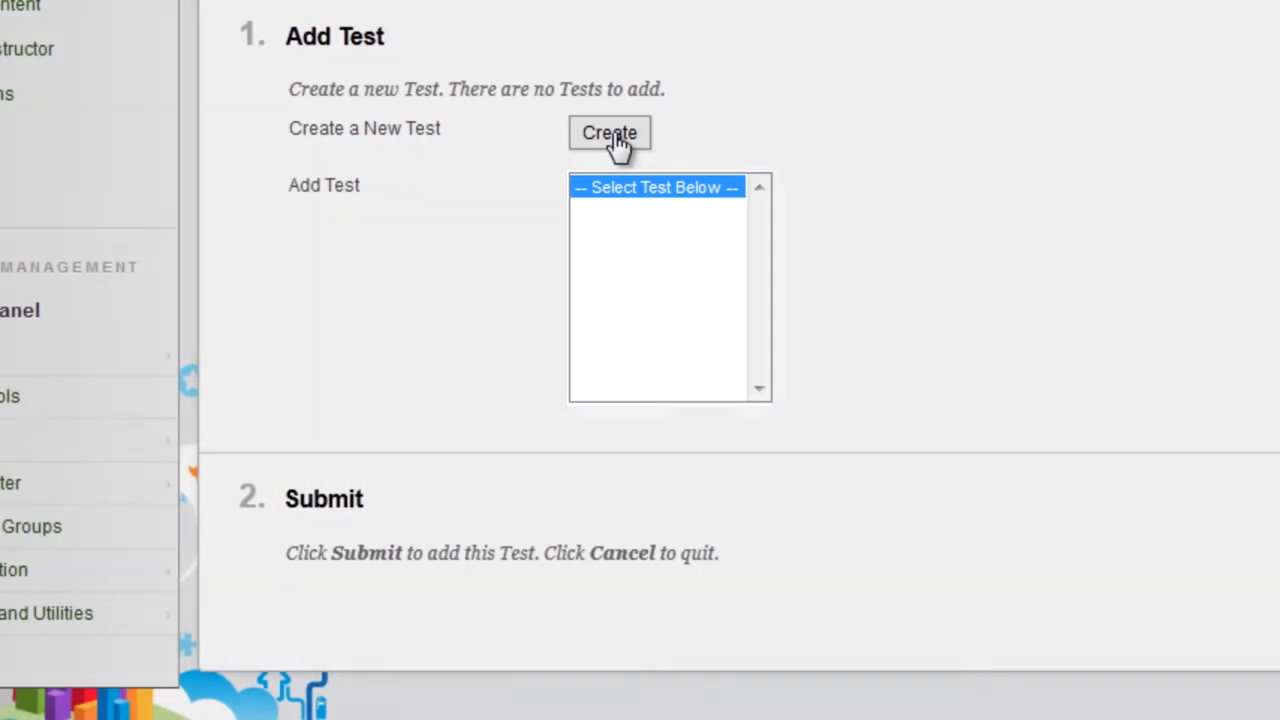
Step: Create a new test named "Test" with the description "Sample Test" and submit its information
click(616, 138)
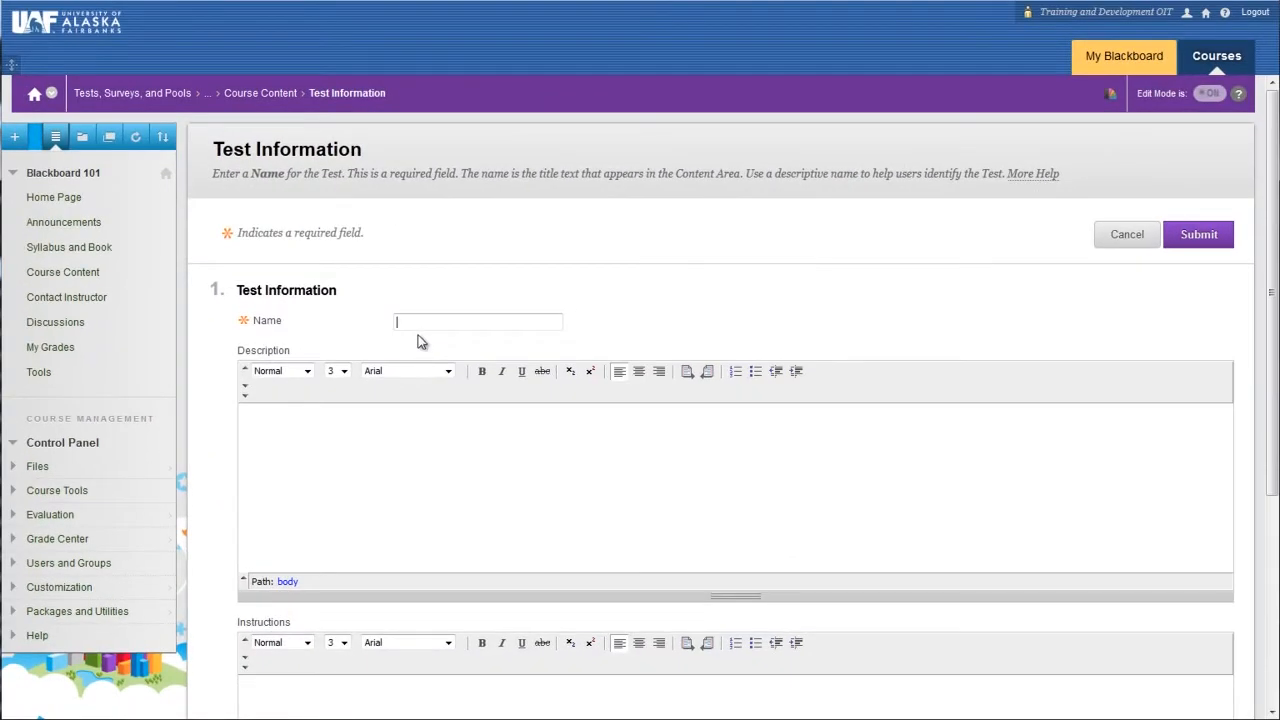
text(Test)
click(425, 343)
click(426, 422)
text(Sample Test)
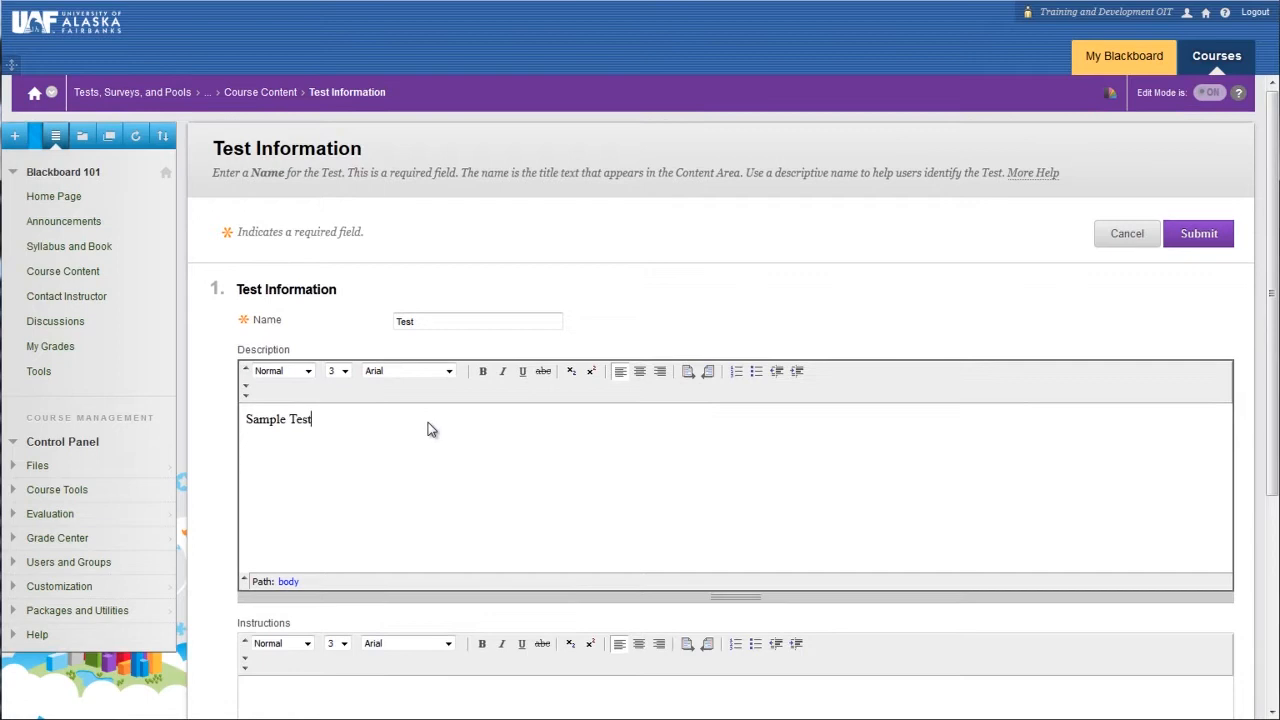
scroll(427, 422, down, 3)
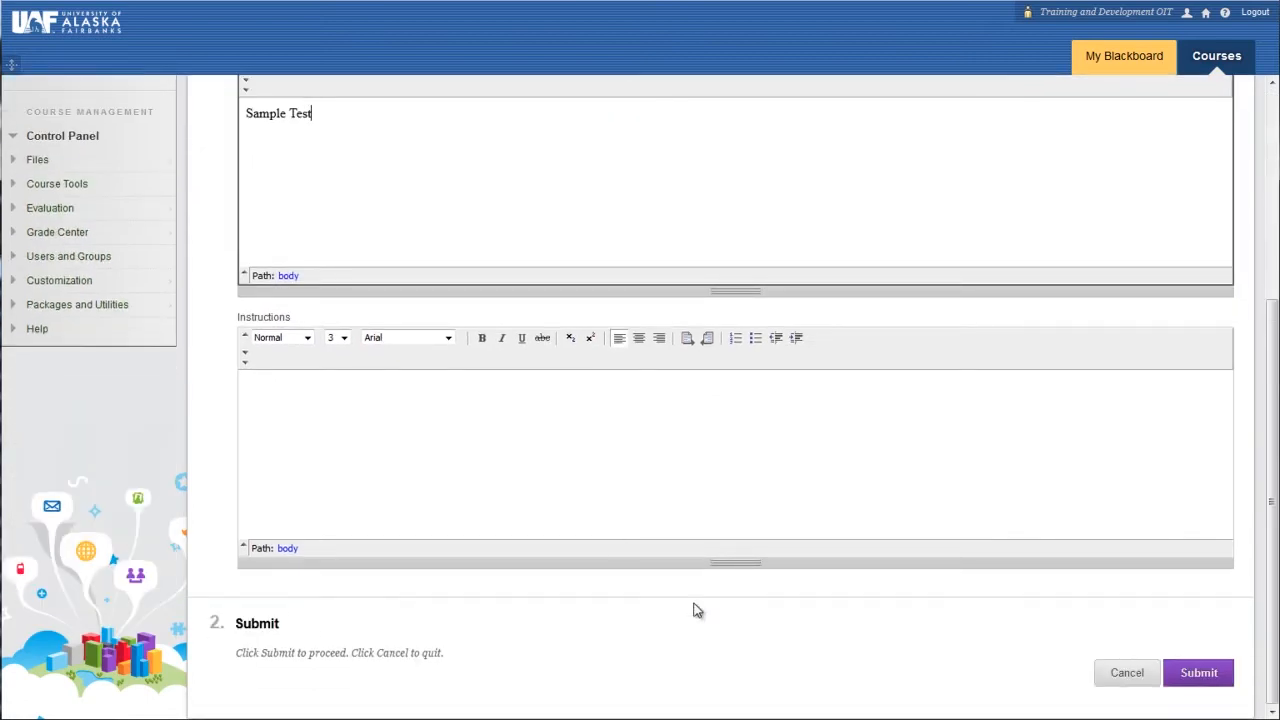
click(1199, 673)
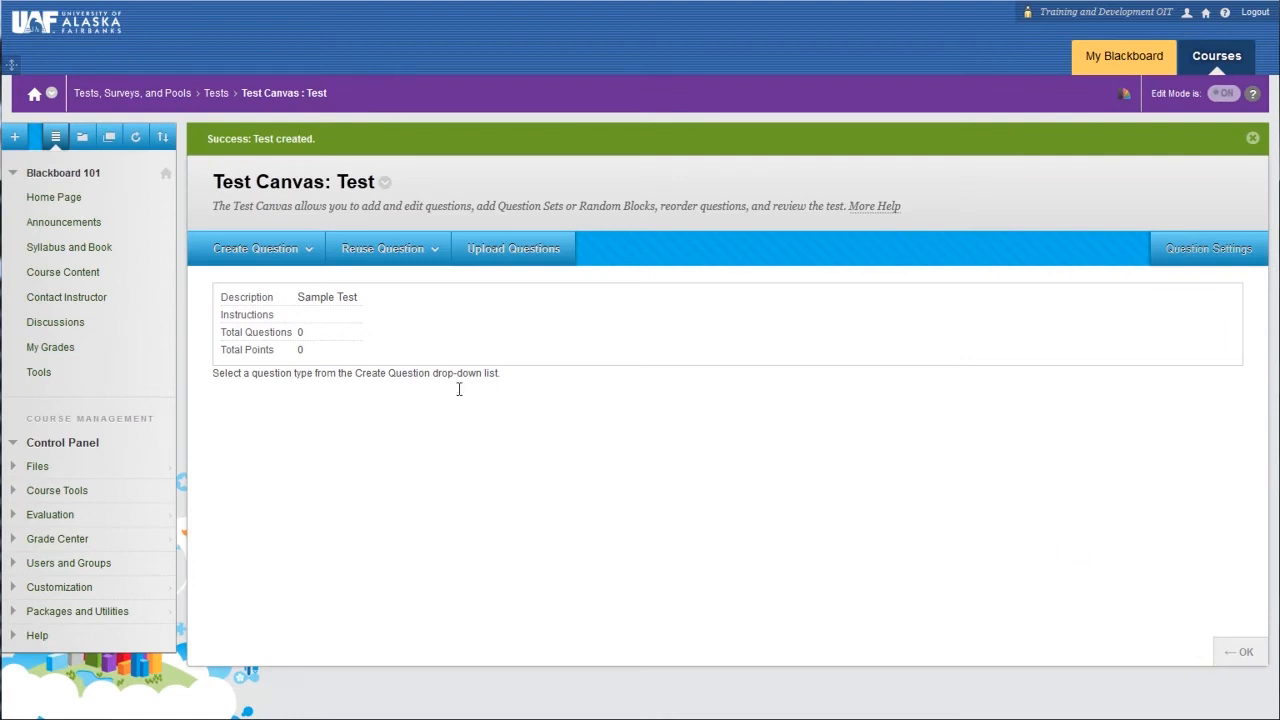
Step: Start a Multiple Choice question with the text "What is the air speed velocity of an unladen swallow?"
click(300, 248)
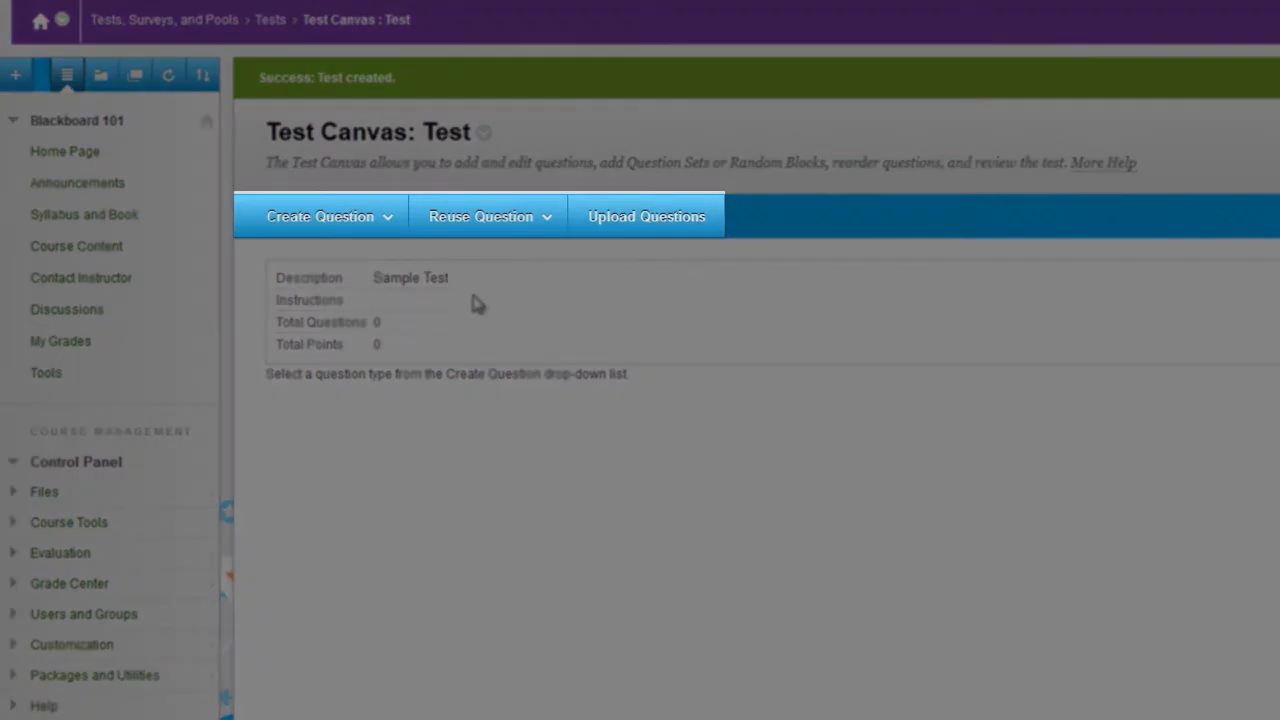
click(363, 230)
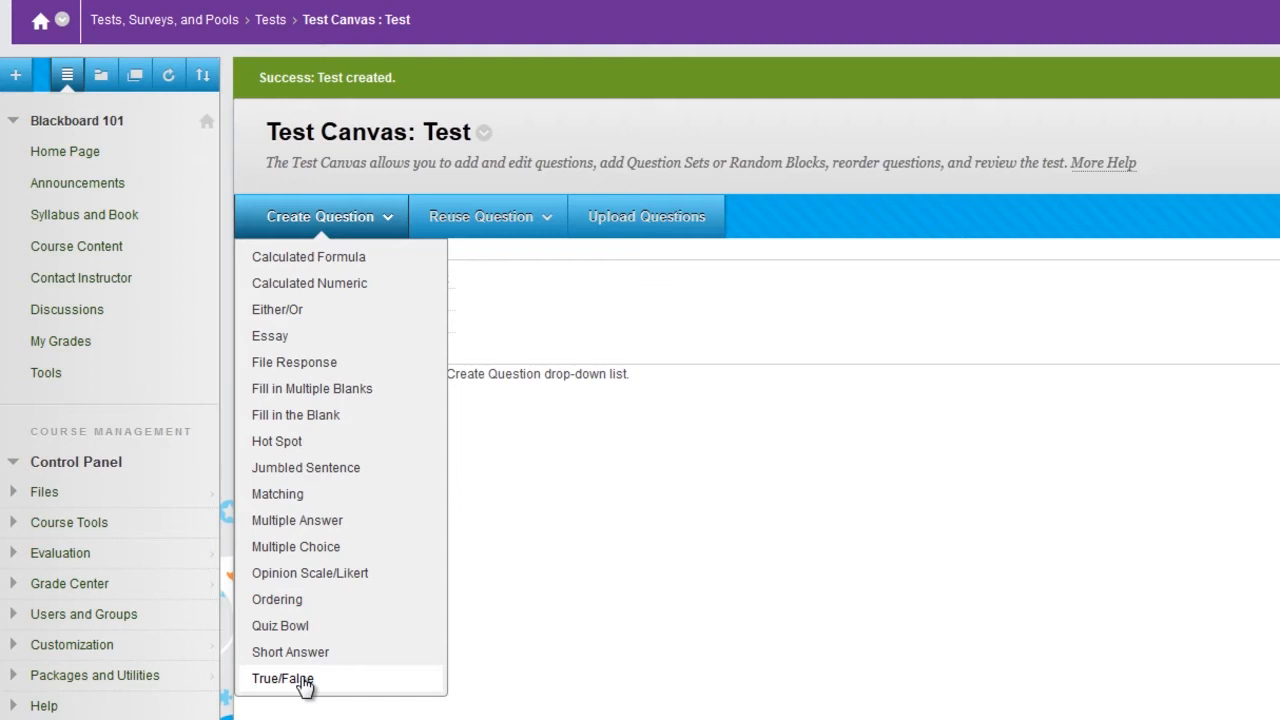
click(308, 553)
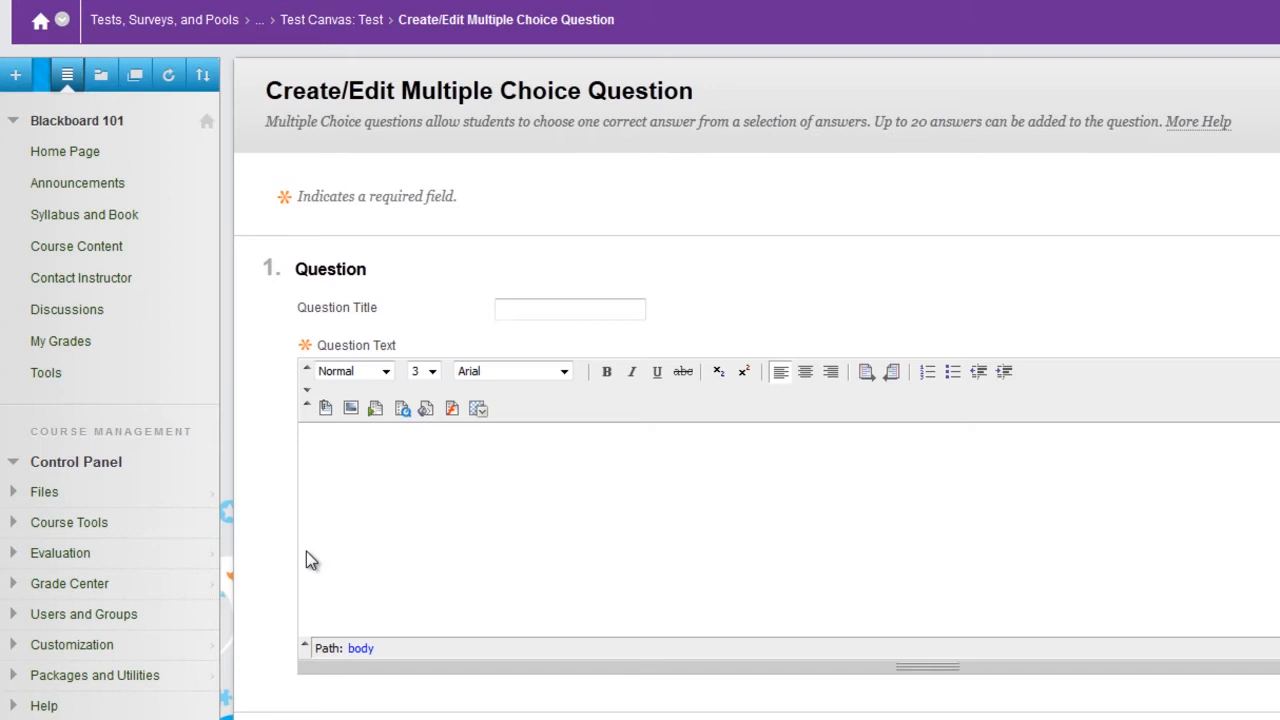
click(526, 309)
click(479, 474)
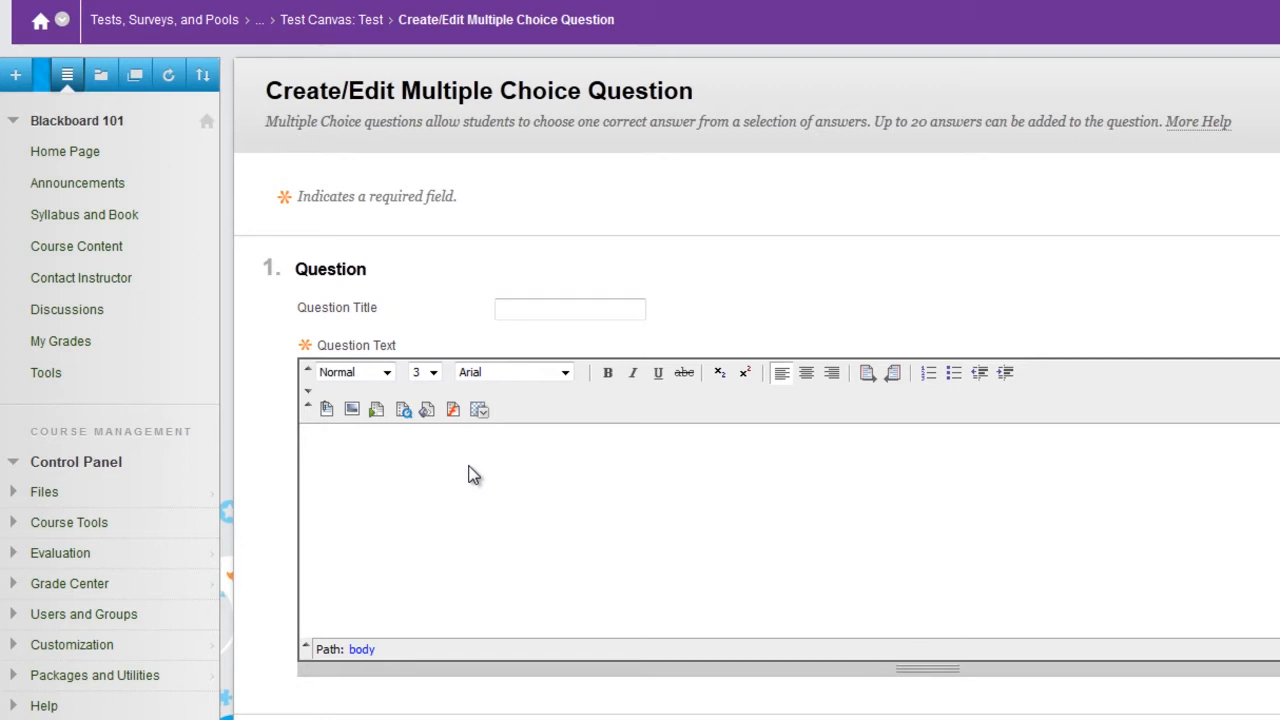
text(What is the air speed velocity of an unladen swallow?)
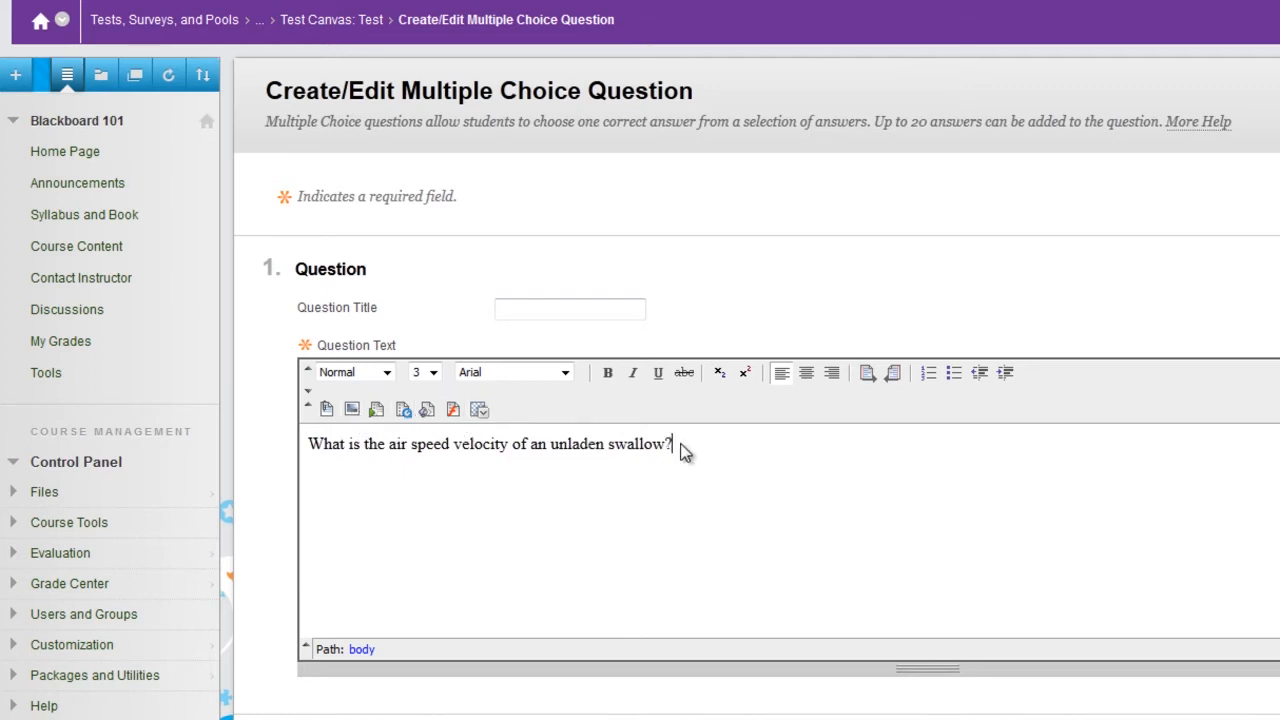
scroll(689, 483, down, 3)
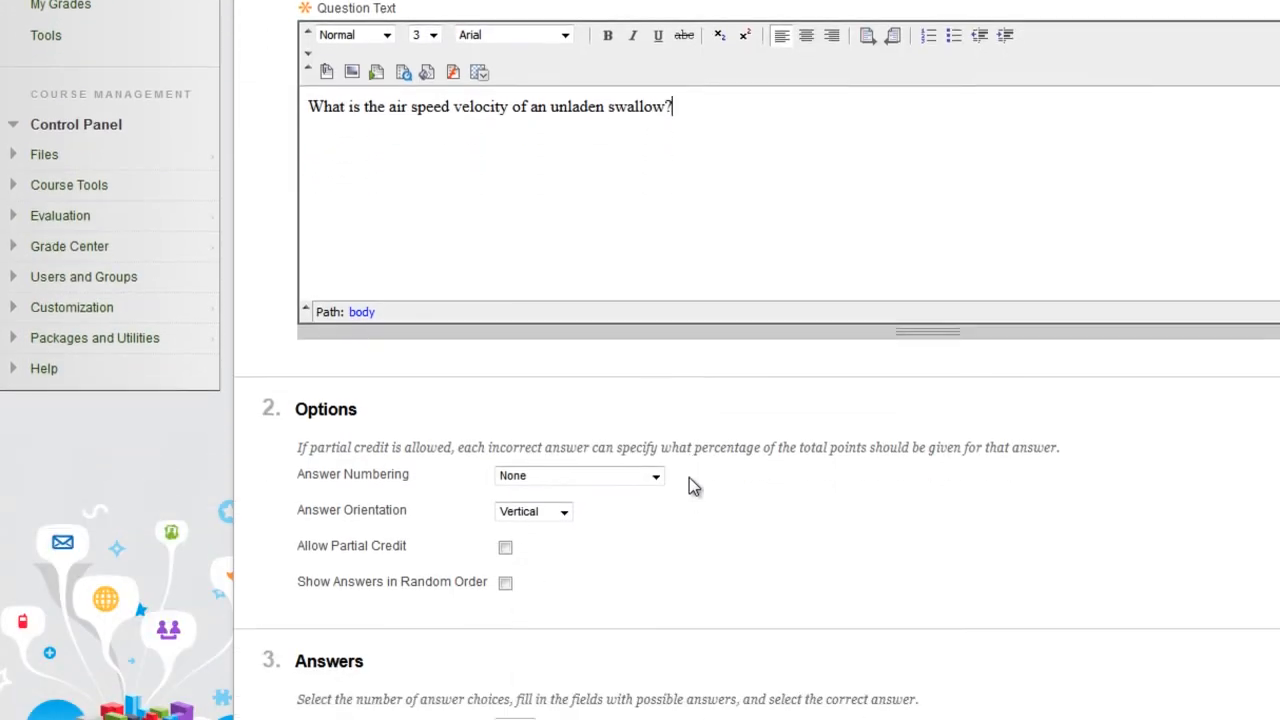
scroll(689, 484, down, 1)
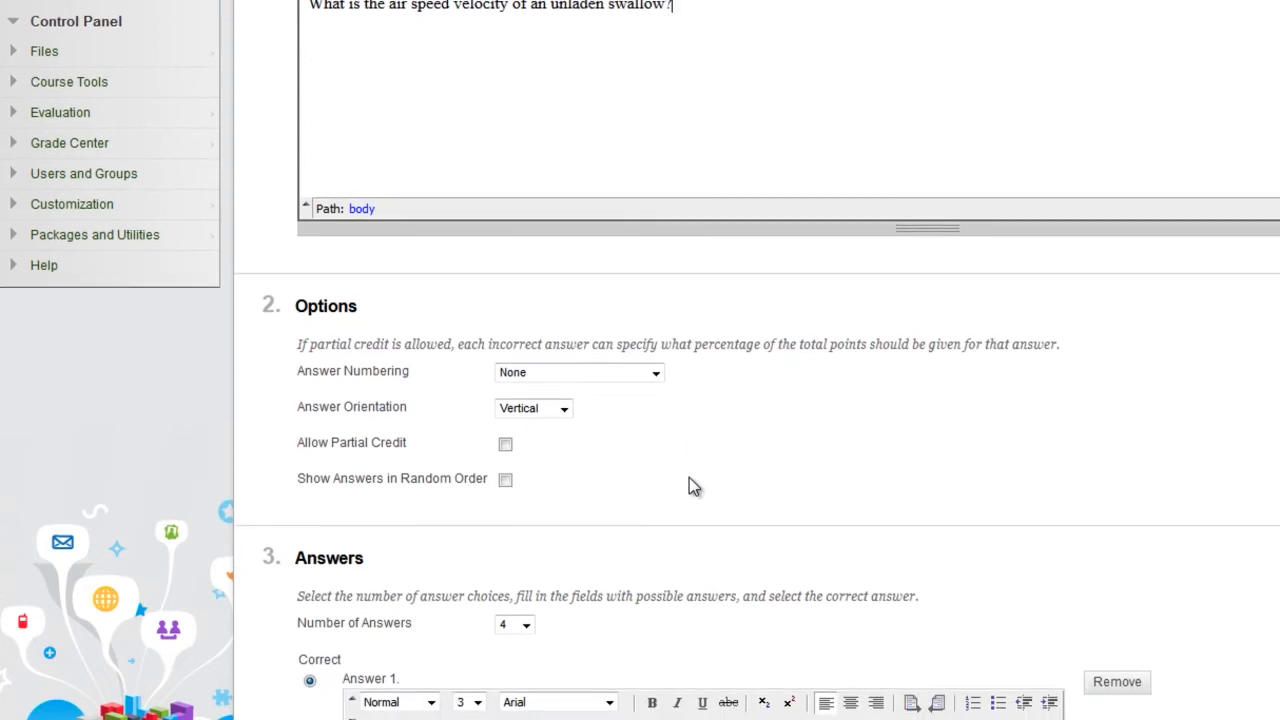
click(654, 374)
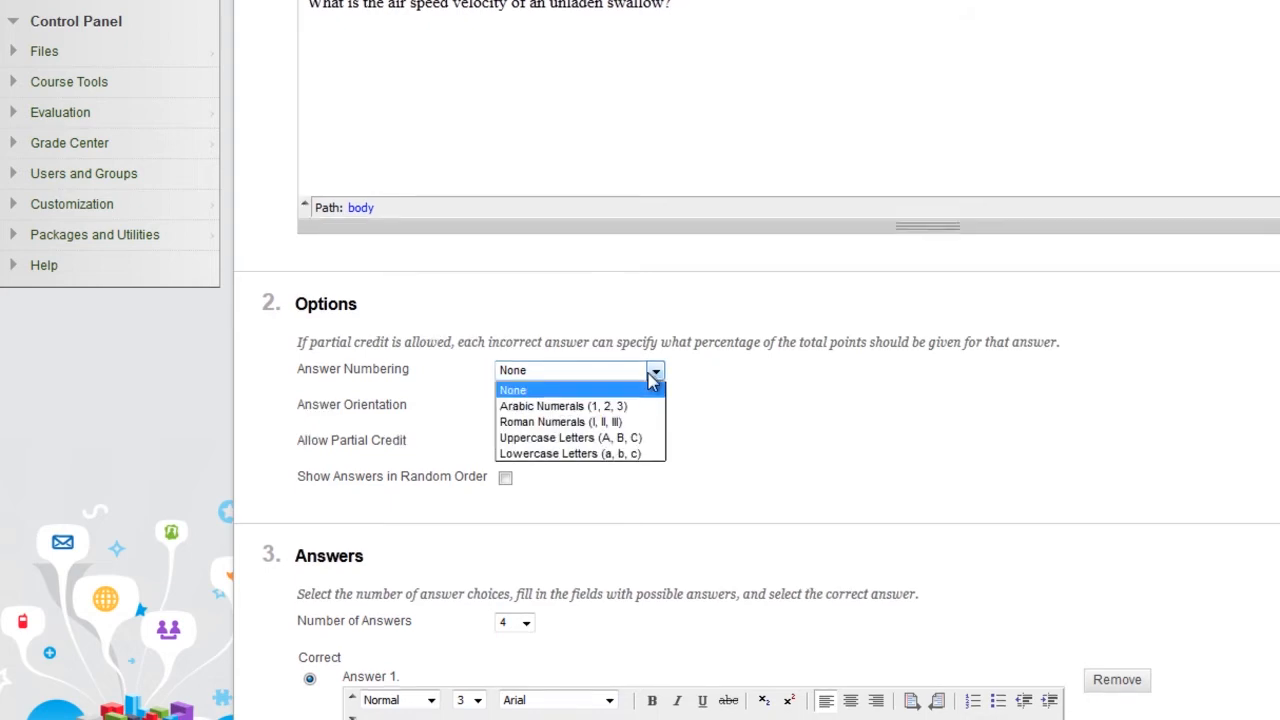
click(562, 408)
click(562, 408)
click(556, 422)
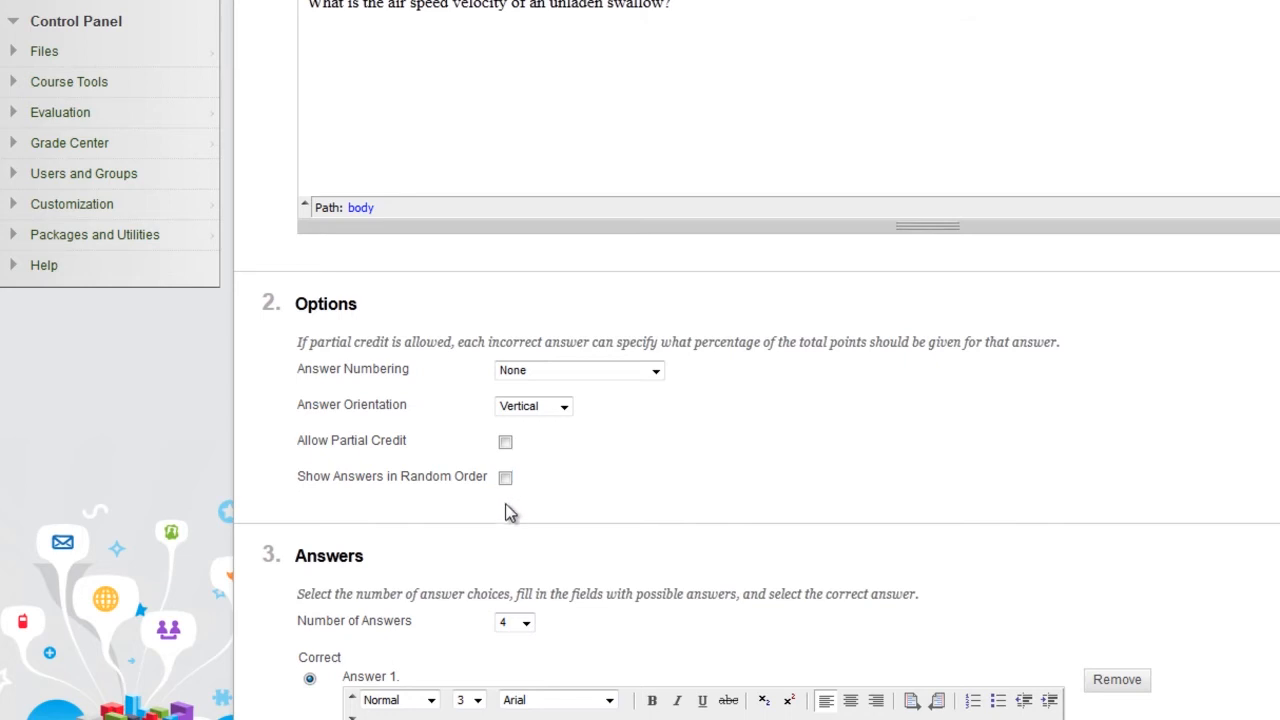
Step: Enter "9.9 mps" as Answer 1 and "24 mph" as Answer 2
scroll(506, 514, down, 3)
scroll(506, 514, down, 4)
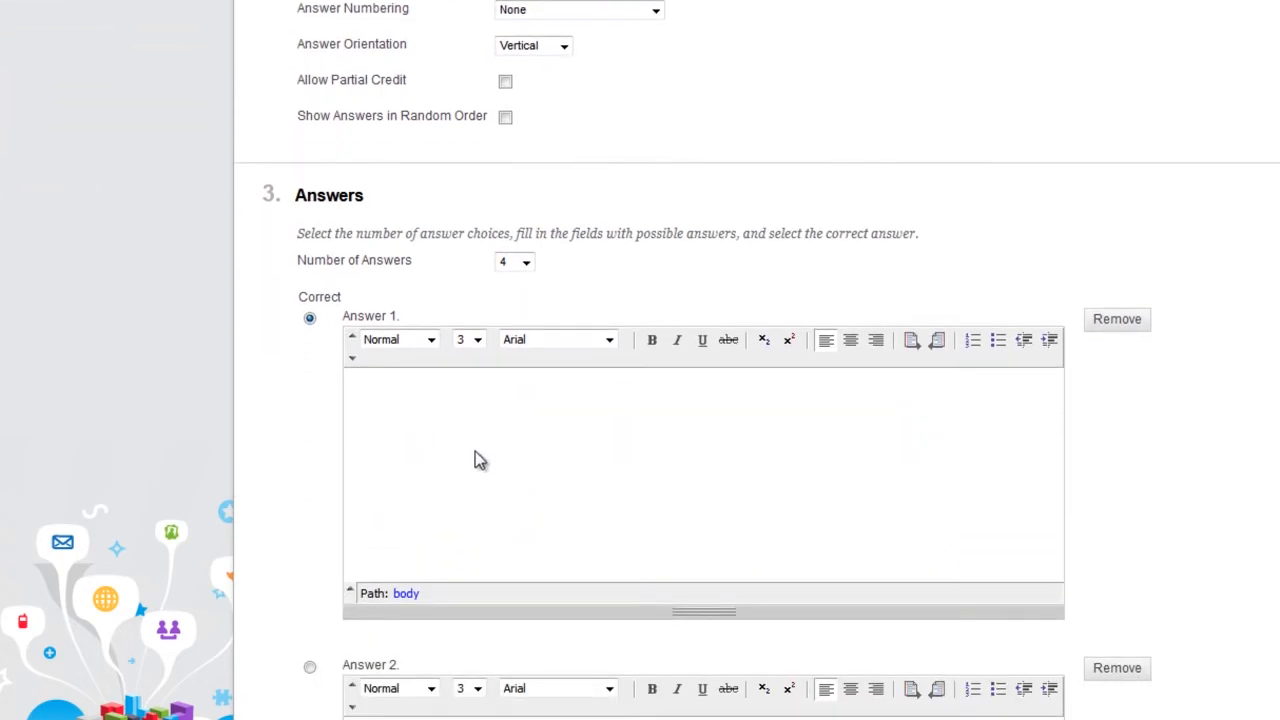
click(433, 410)
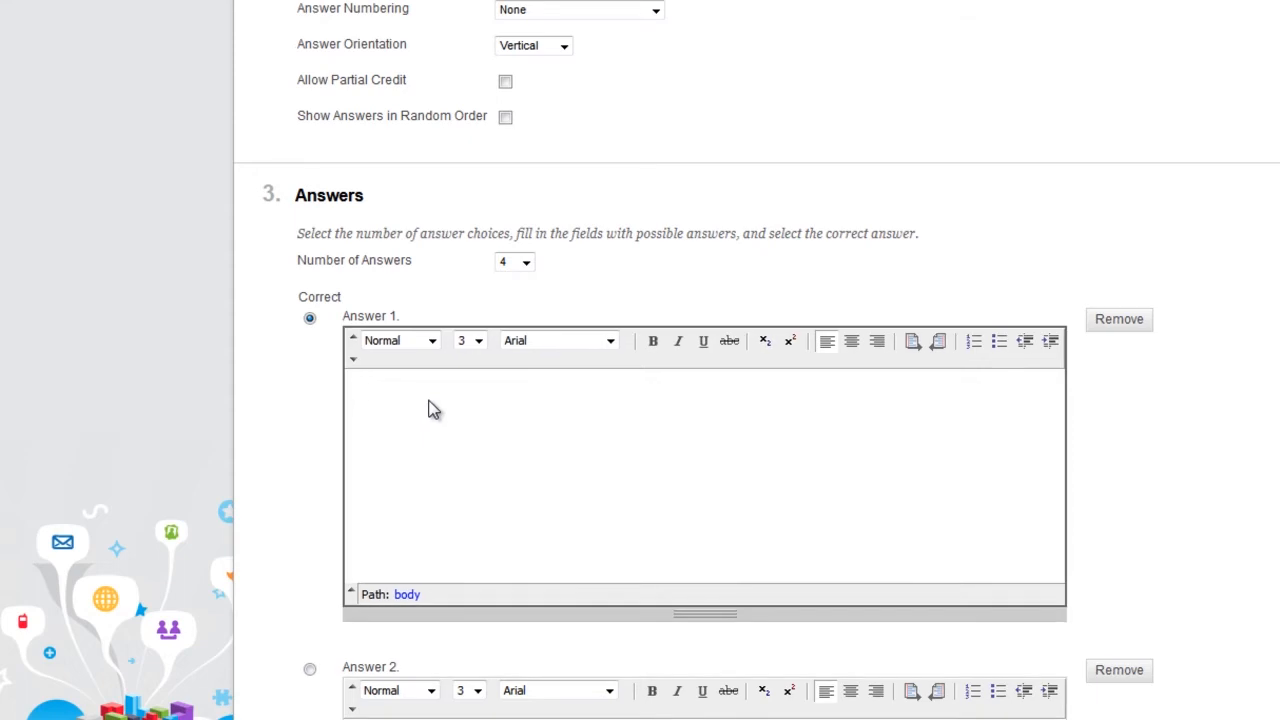
text(9.9 mps)
scroll(407, 445, down, 3)
scroll(407, 445, down, 3)
click(398, 457)
text(24 mphs)
key(BackSpace)
Step: Enter "African or European?" as Answer 3 and mark it as the correct answer
scroll(400, 460, down, 4)
click(395, 575)
text(African or European?)
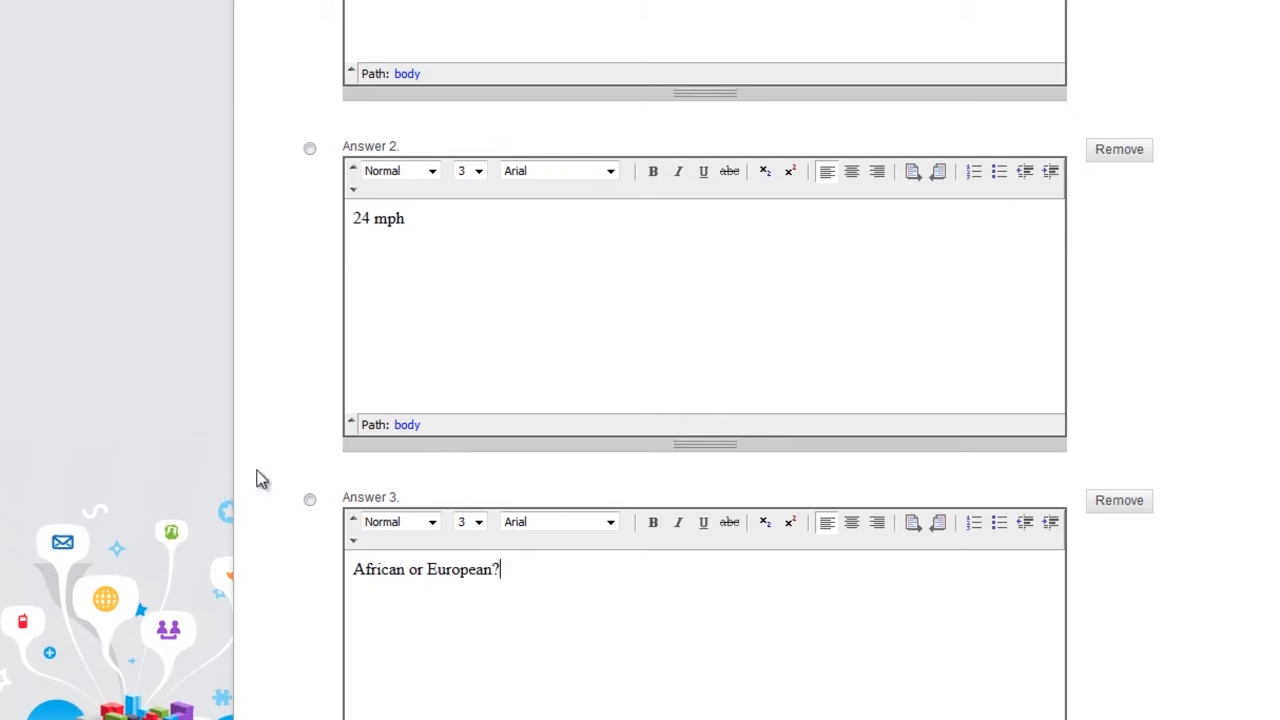
click(310, 499)
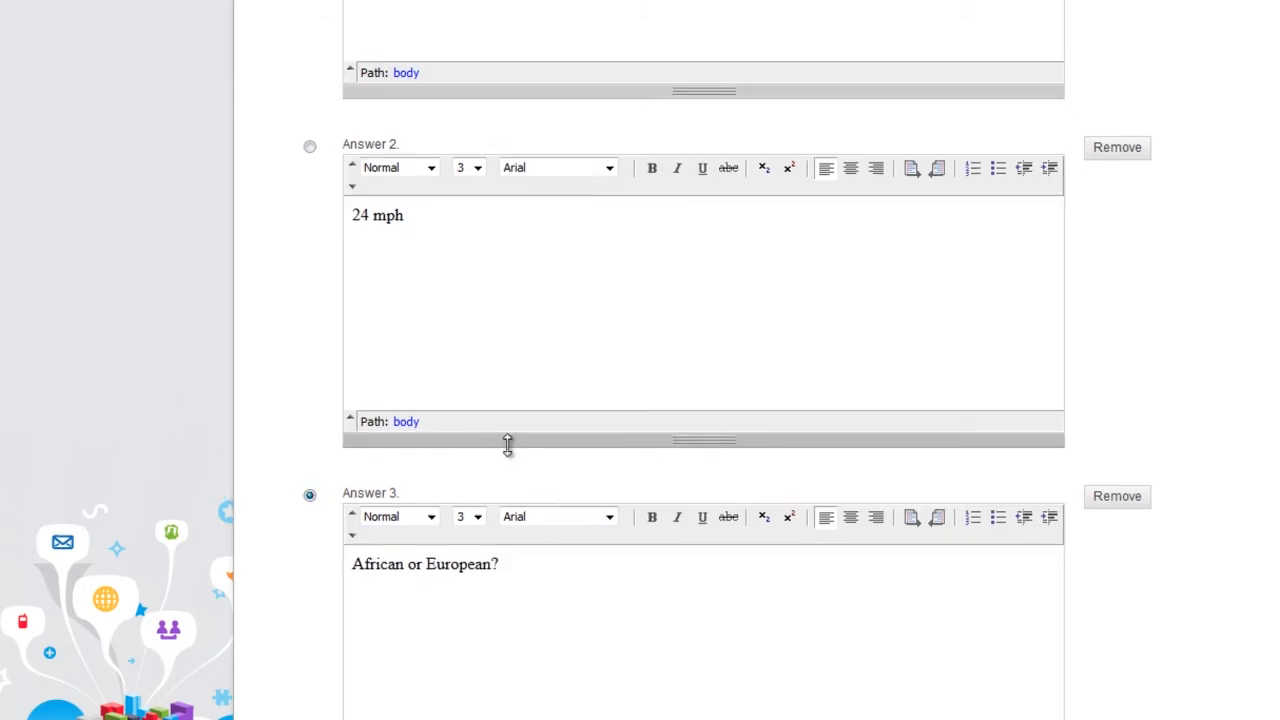
Step: Remove the empty Answer 4 and keep the number of answers at 3
scroll(486, 443, down, 3)
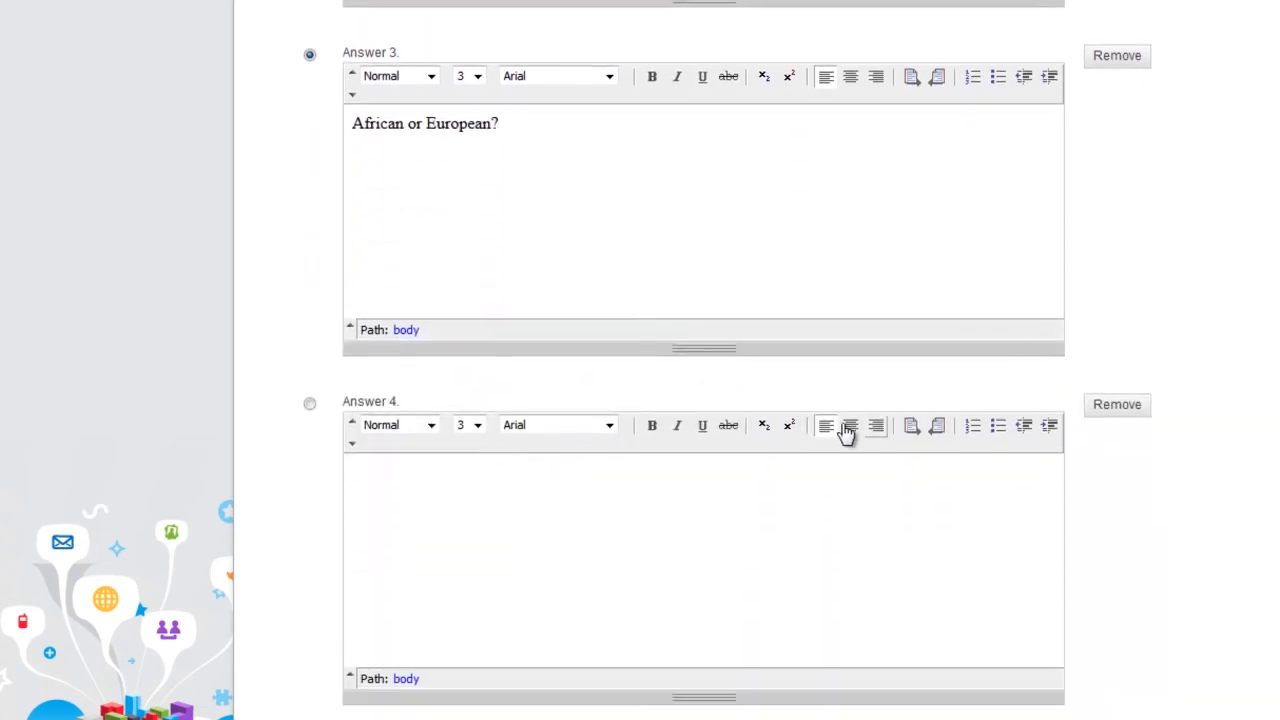
click(1117, 406)
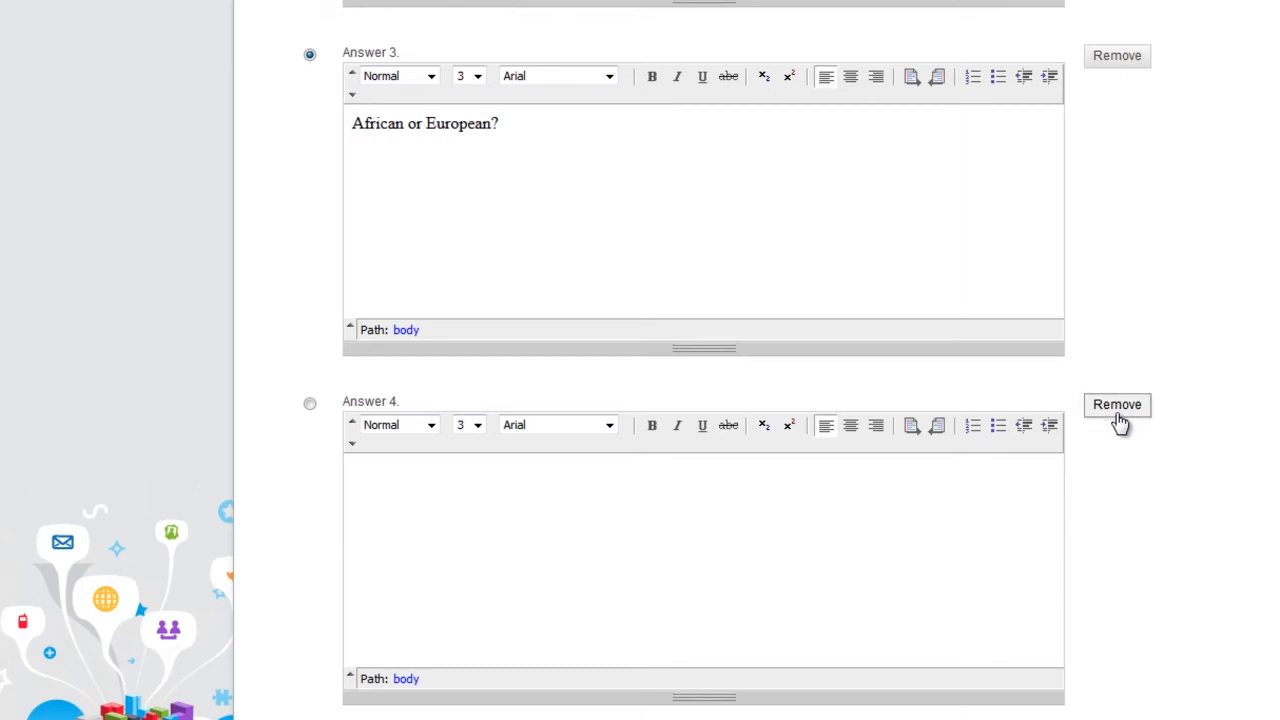
scroll(745, 436, down, 3)
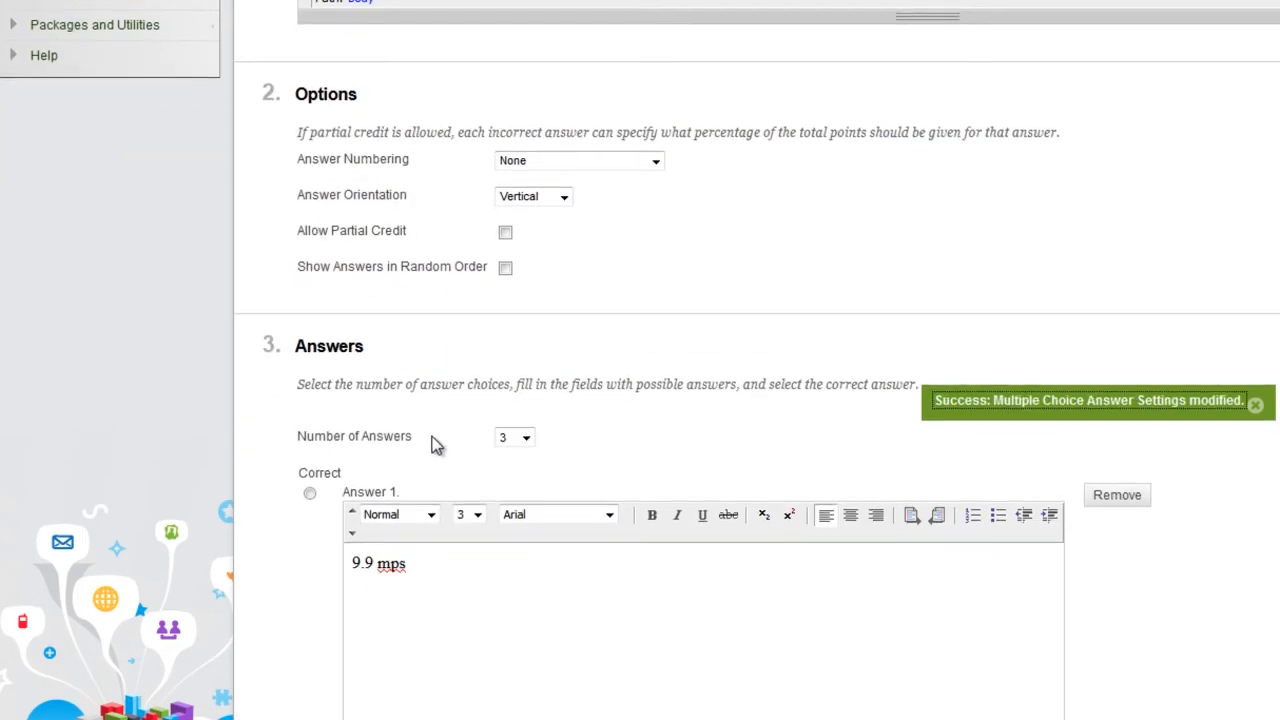
click(528, 440)
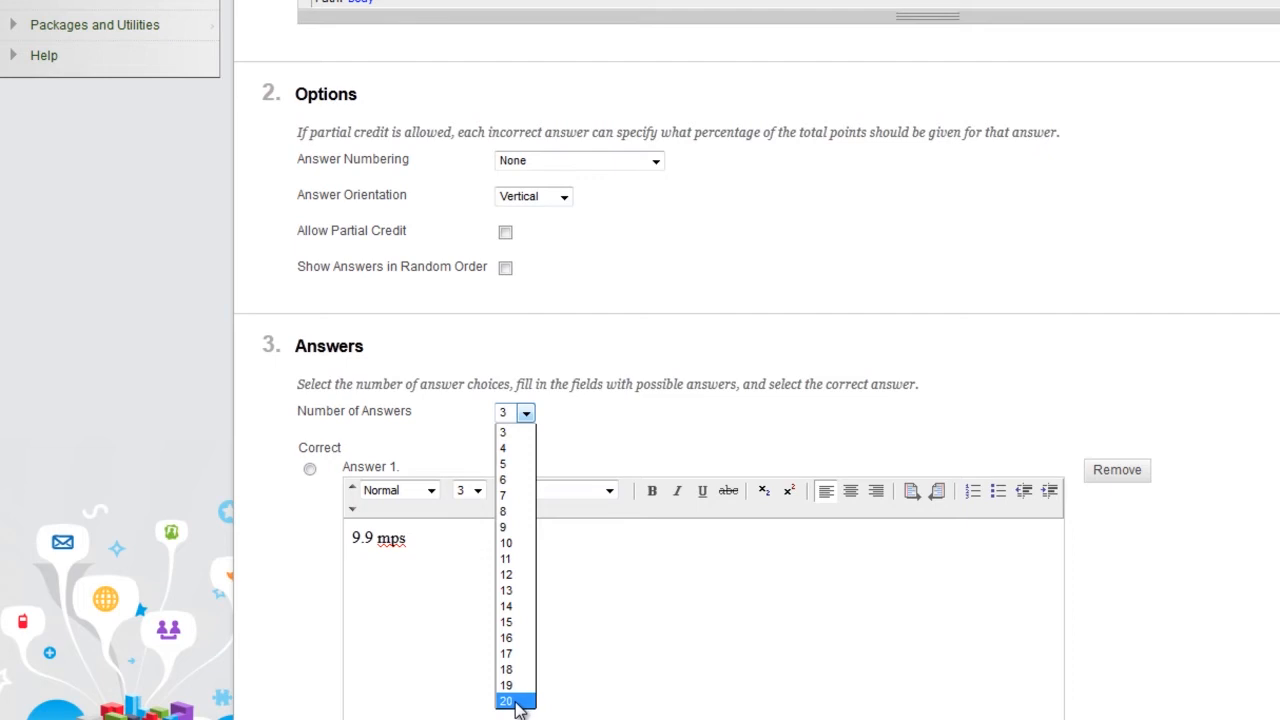
click(513, 437)
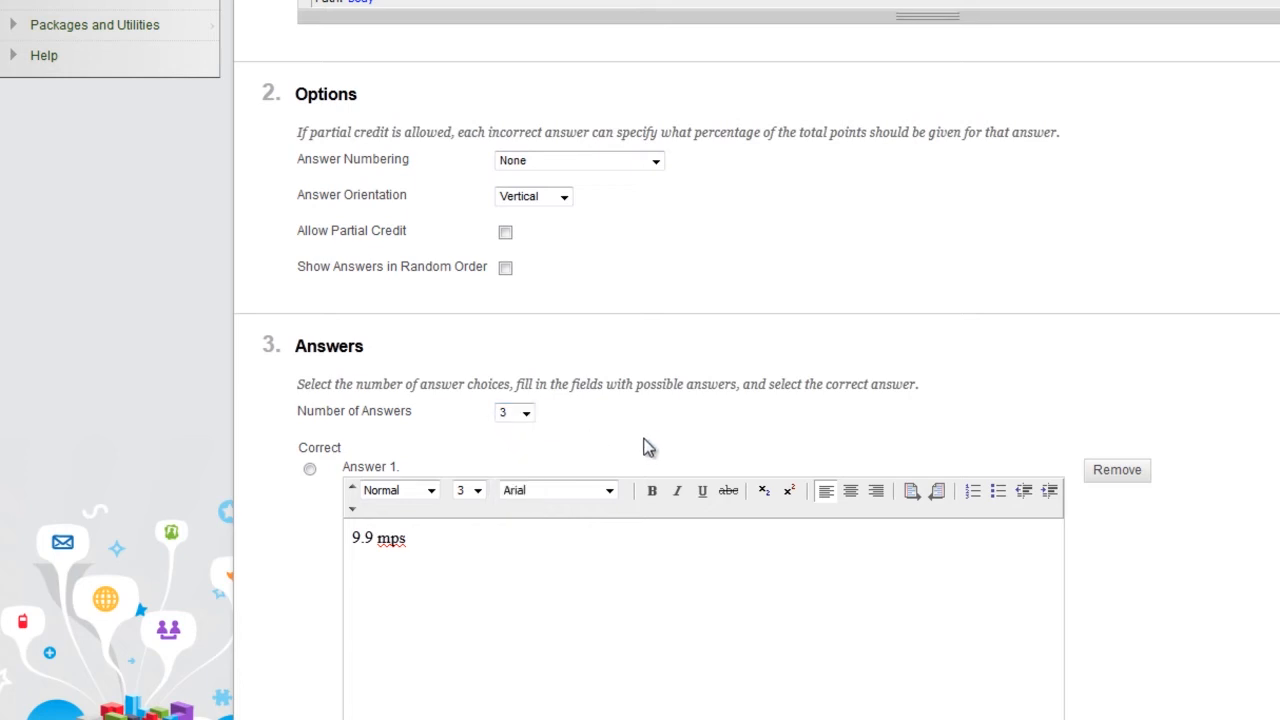
Step: Enter the correct response feedback "I tip my hat to you Sir, You have bested the Bridge Keeper."
scroll(645, 455, down, 4)
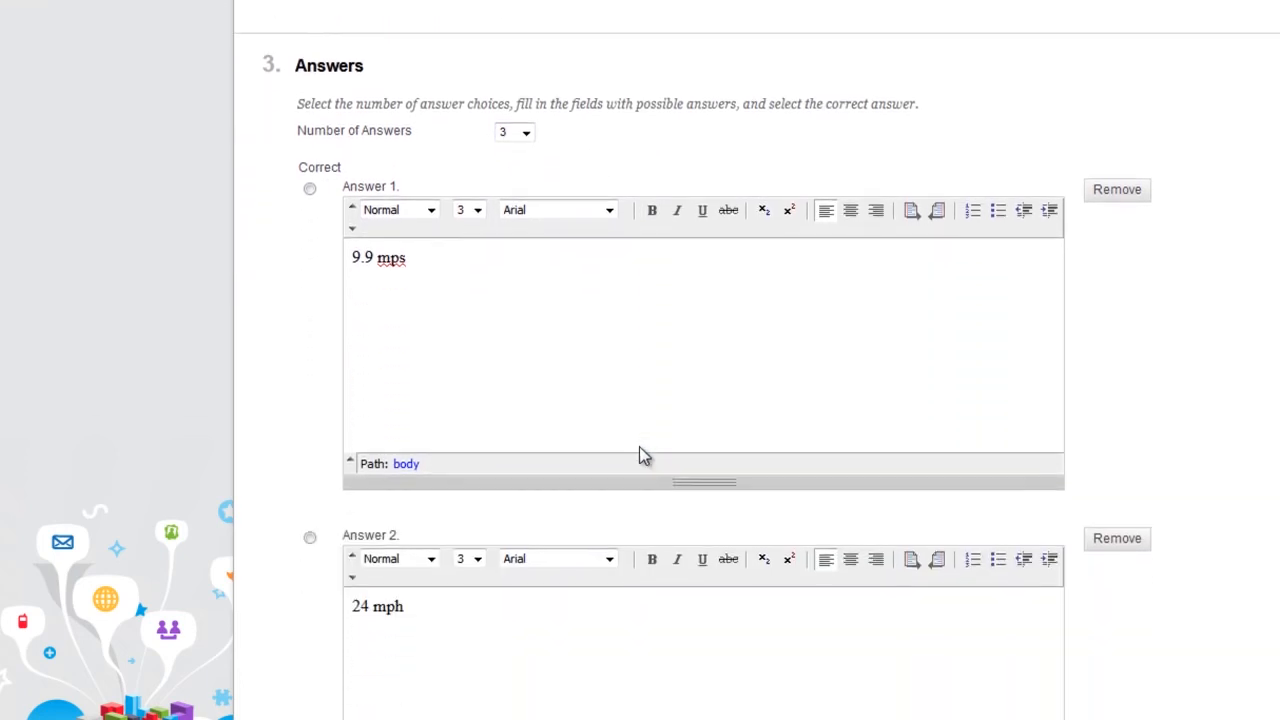
scroll(637, 451, down, 6)
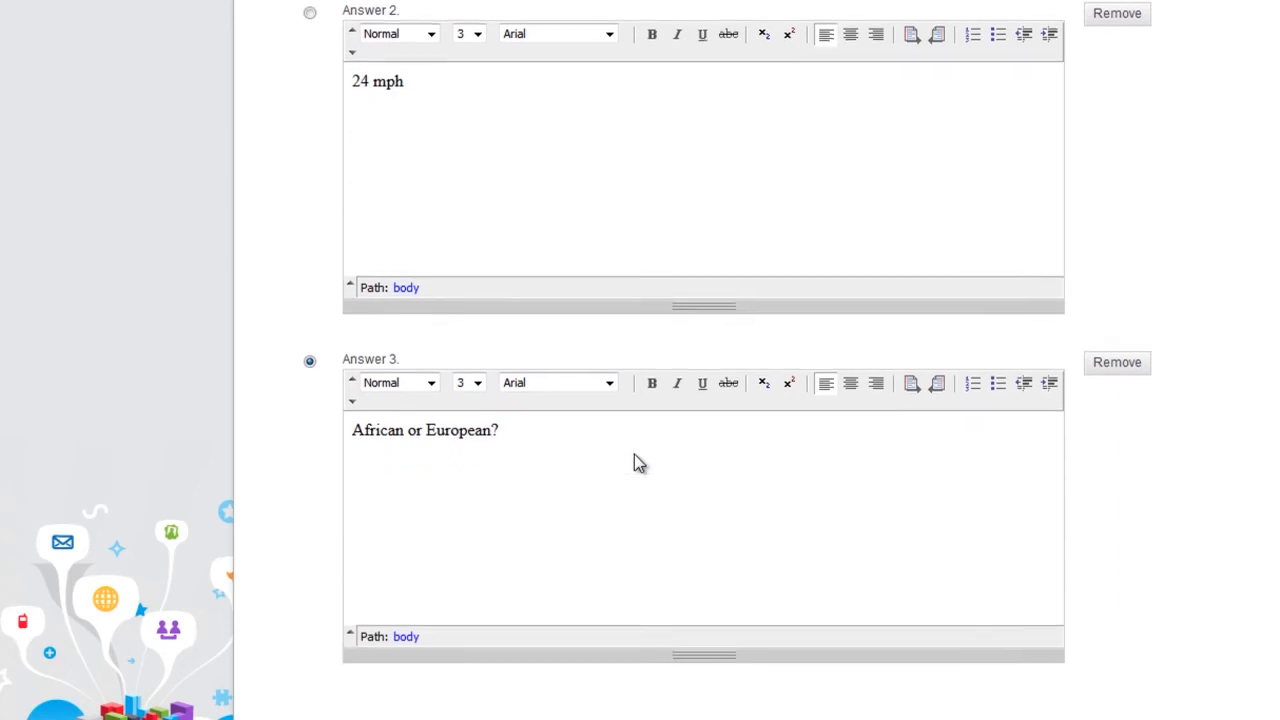
scroll(634, 455, down, 3)
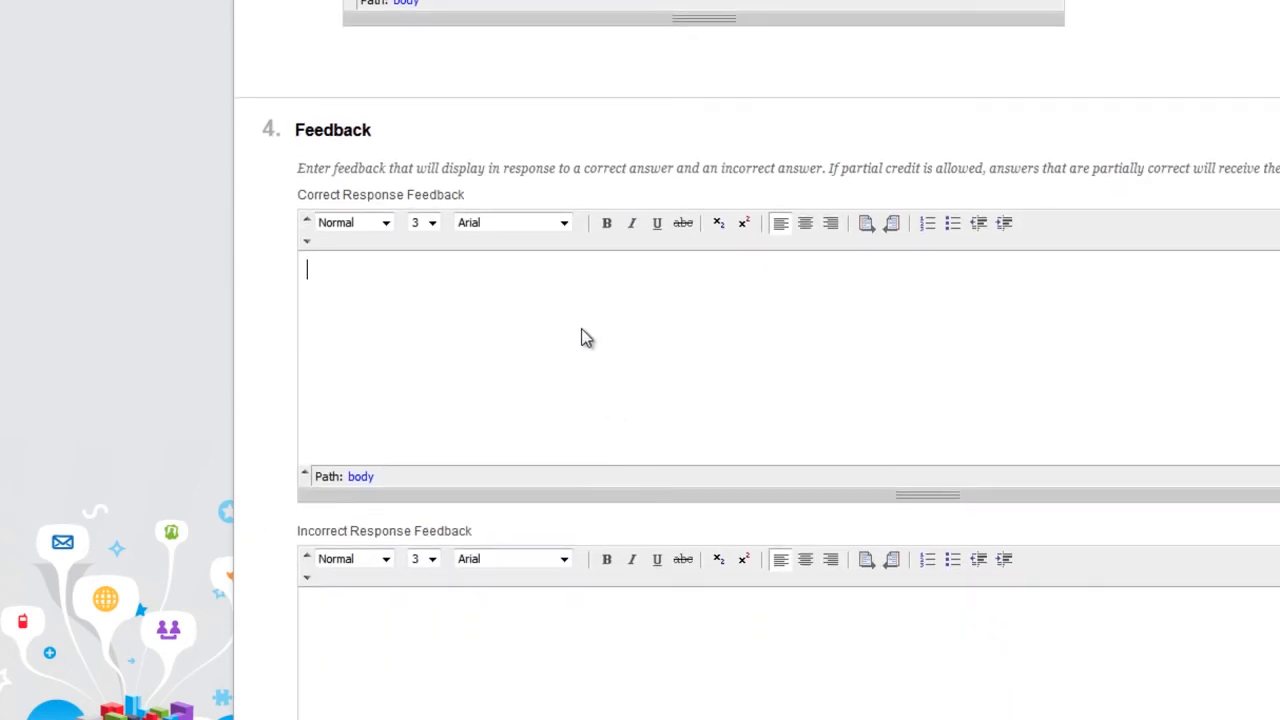
click(584, 338)
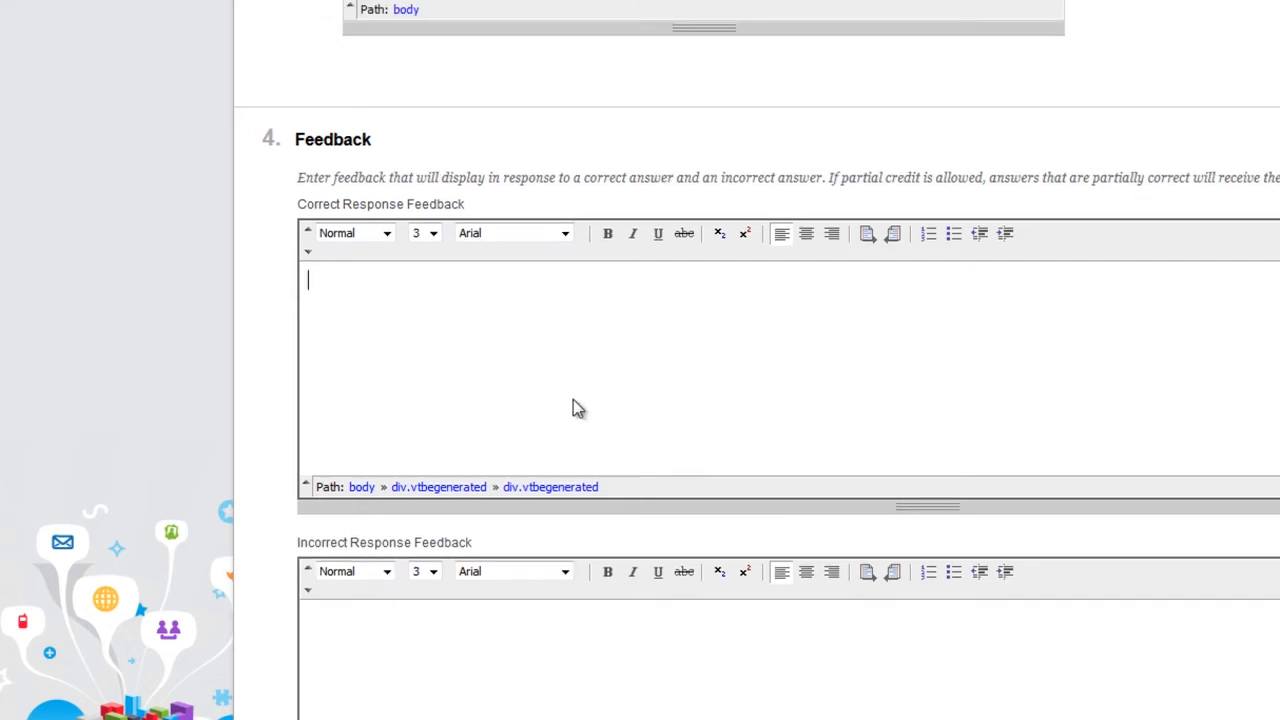
text(I tip my hat to you Sir, You have bested the Bridge Keeper.)
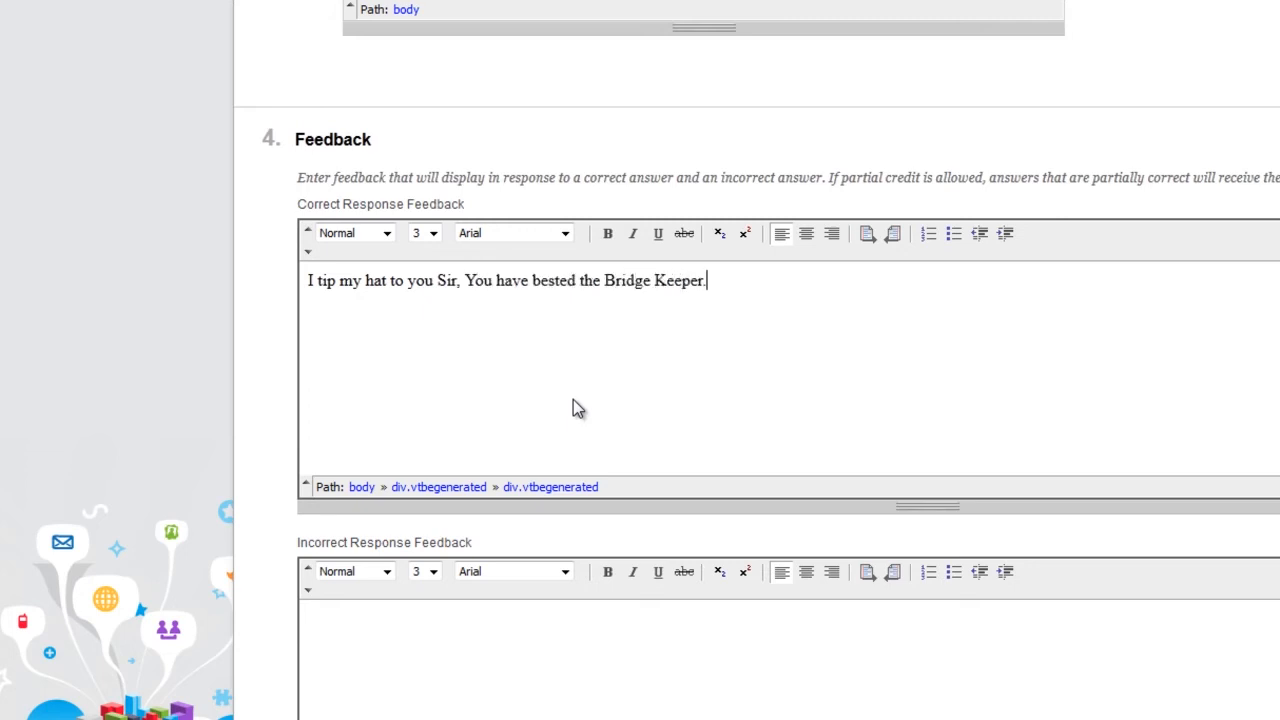
Step: Enter the incorrect response feedback "Sigh... You should watch some more Monty Python."
click(474, 624)
text(Sigh... You should watch m)
text(ome more Monty Python.)
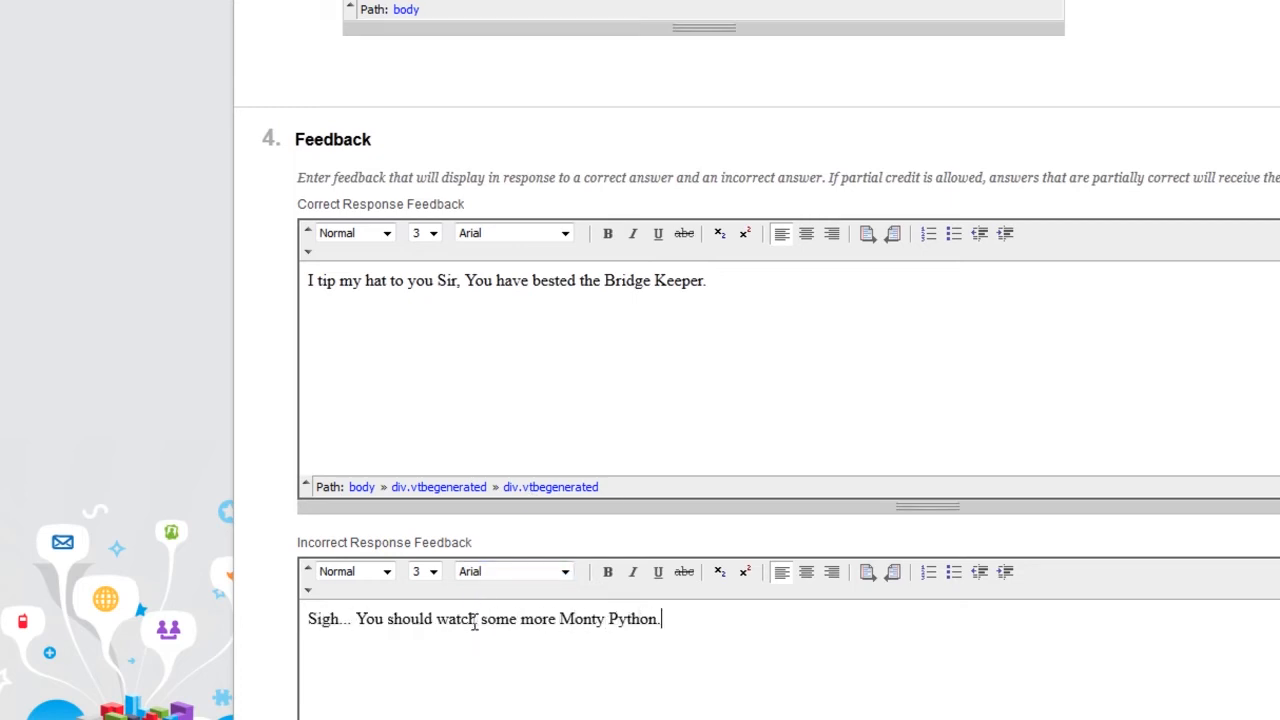
Step: Submit the multiple choice question without adding categories, keywords or instructor notes
scroll(576, 628, down, 3)
scroll(576, 628, down, 3)
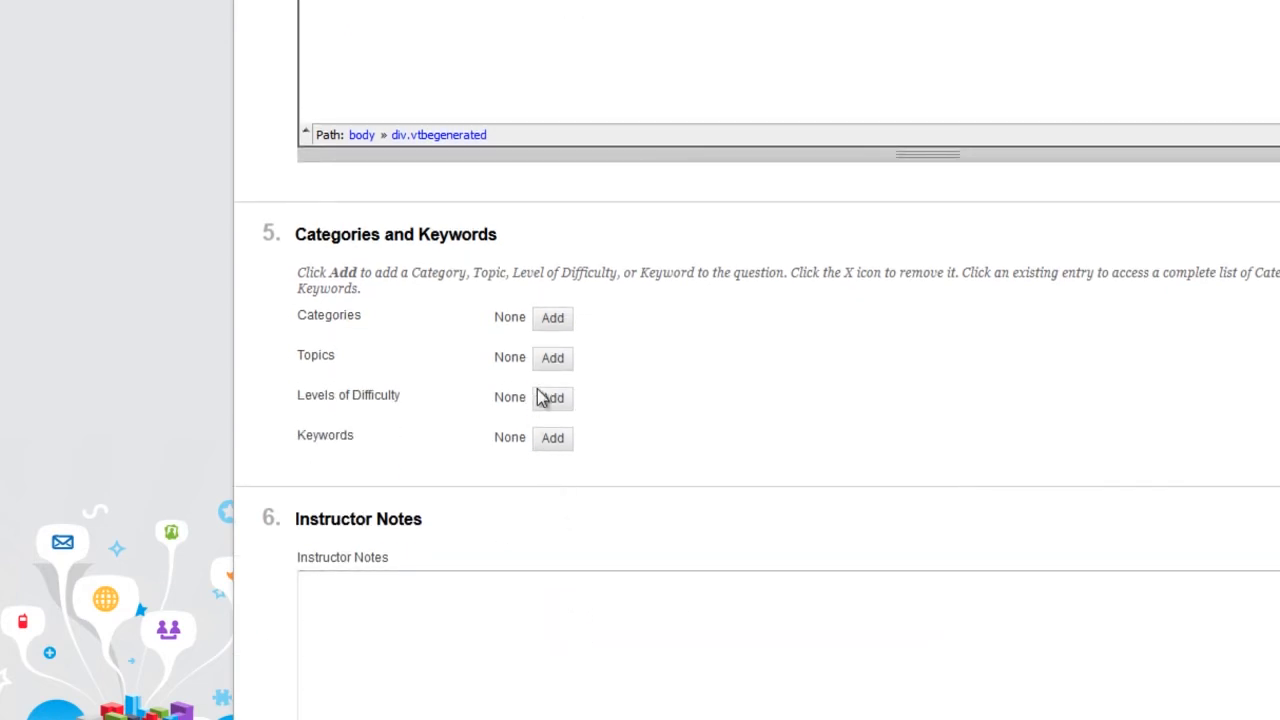
scroll(549, 457, down, 2)
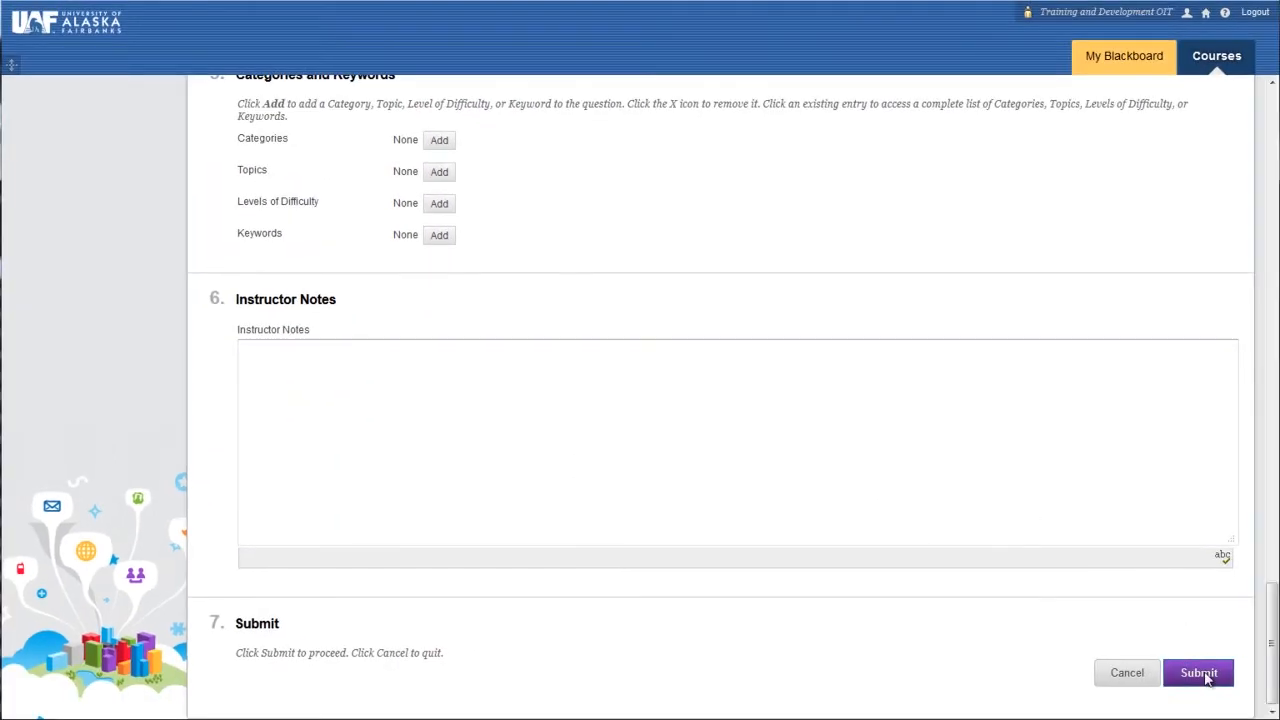
click(1207, 678)
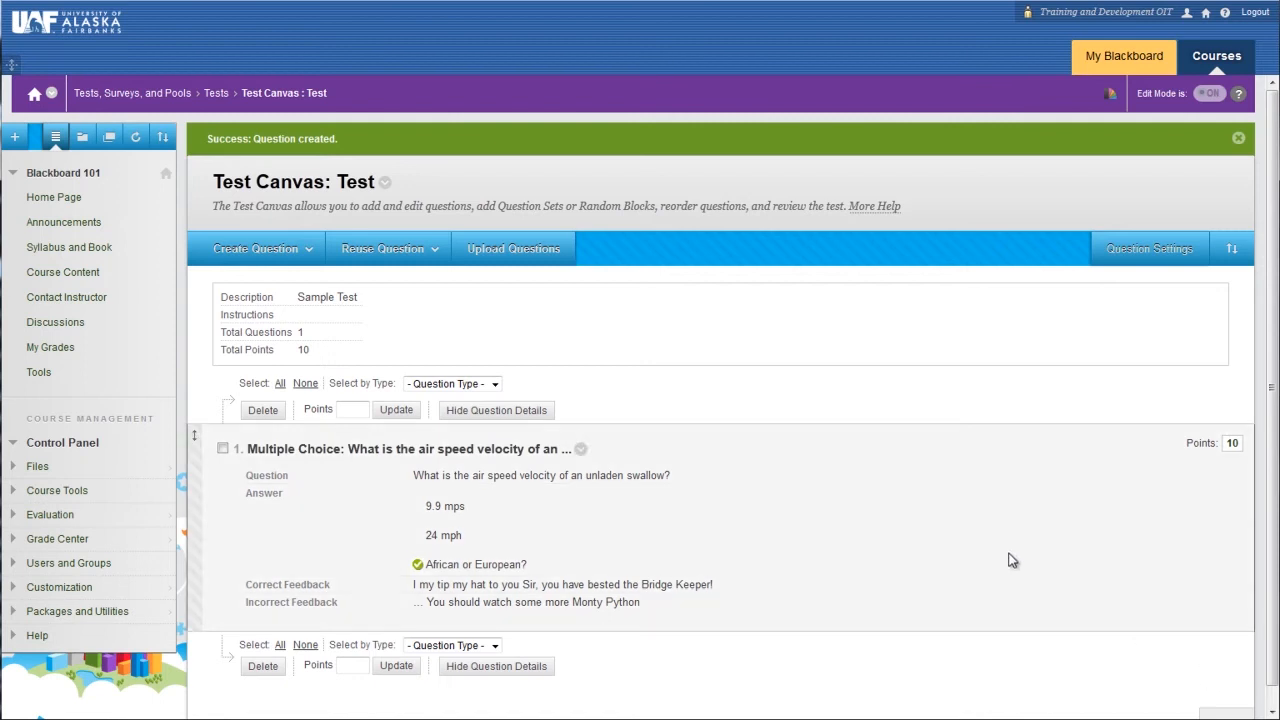
Step: Finish editing the test's questions and deploy the test named "Test" to the course content area
click(401, 249)
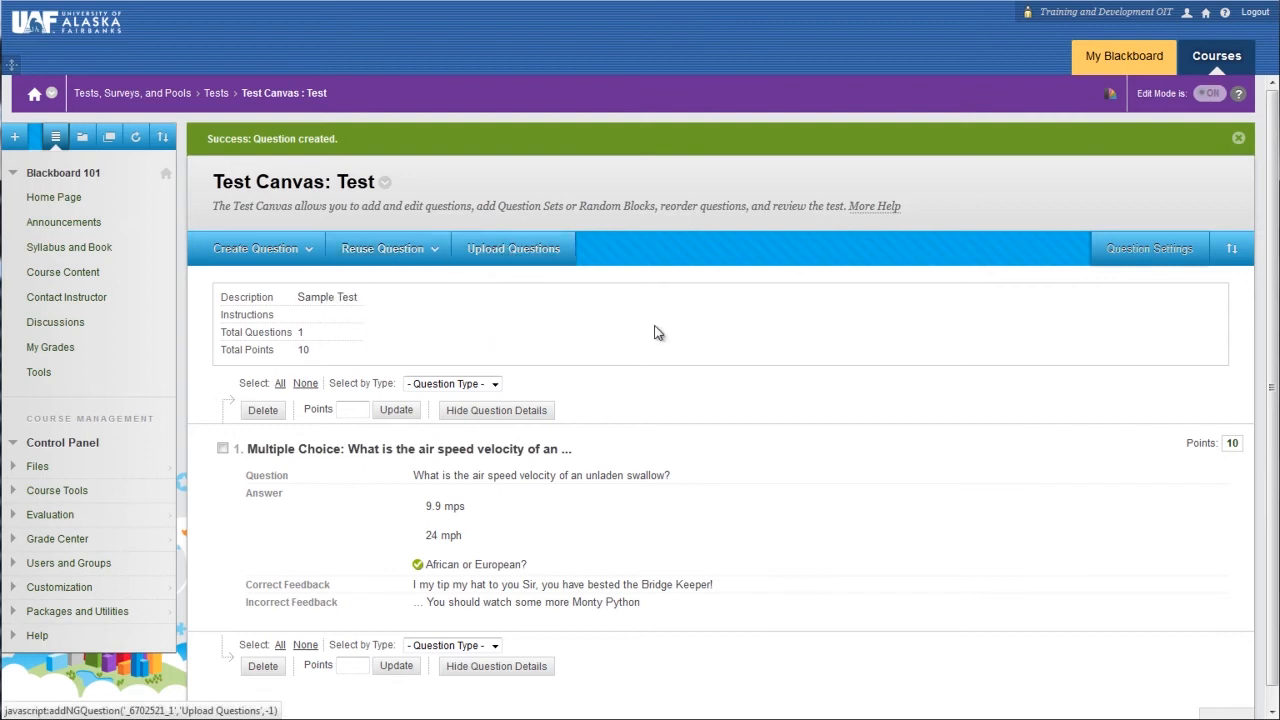
scroll(850, 395, down, 1)
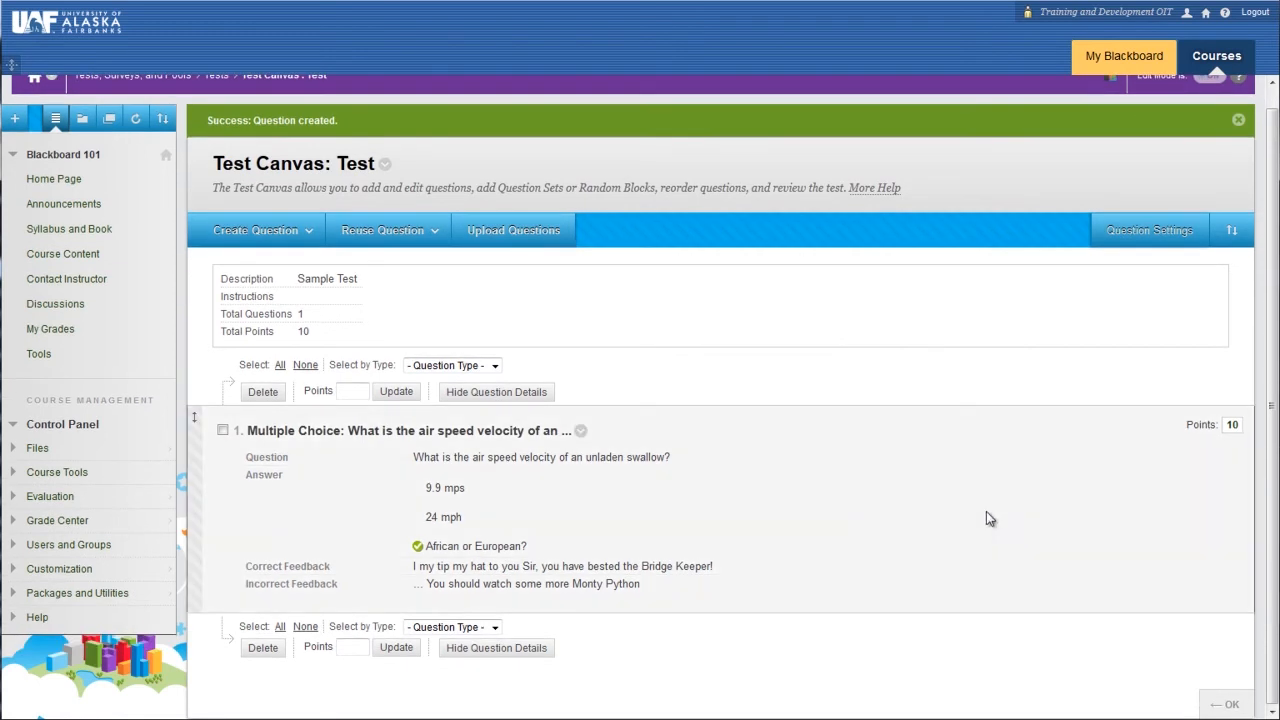
click(1227, 700)
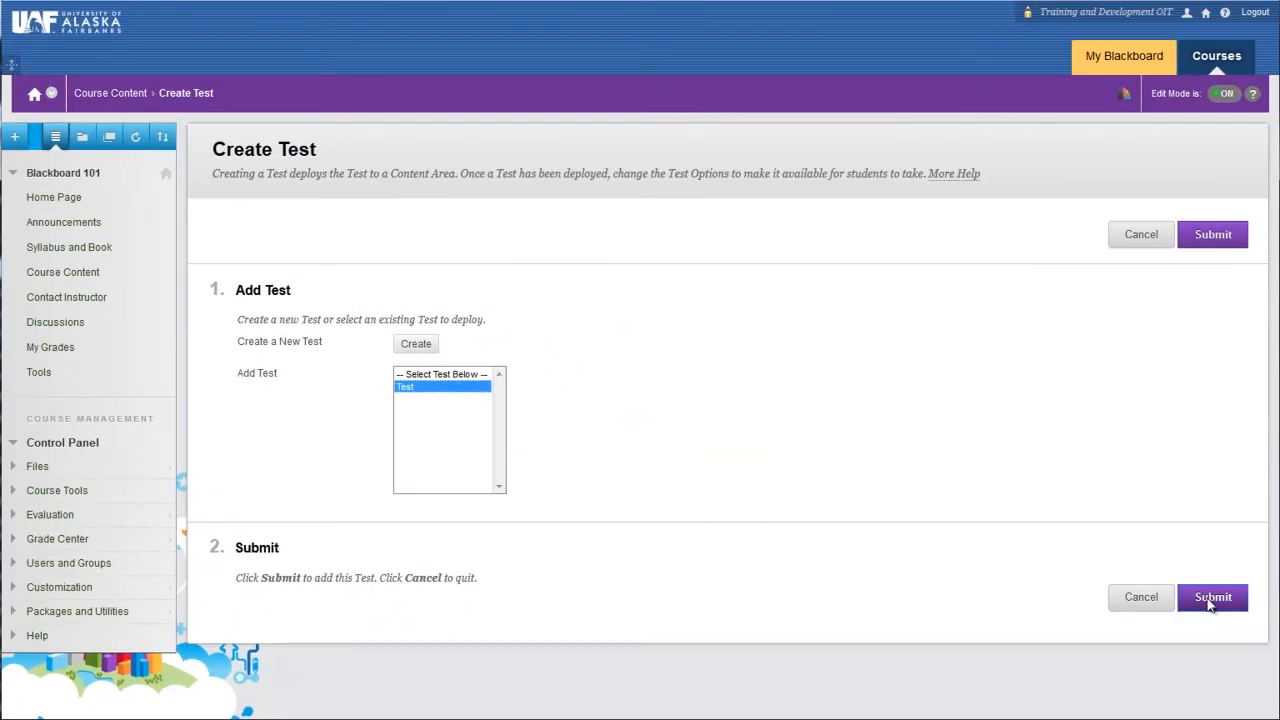
click(1210, 598)
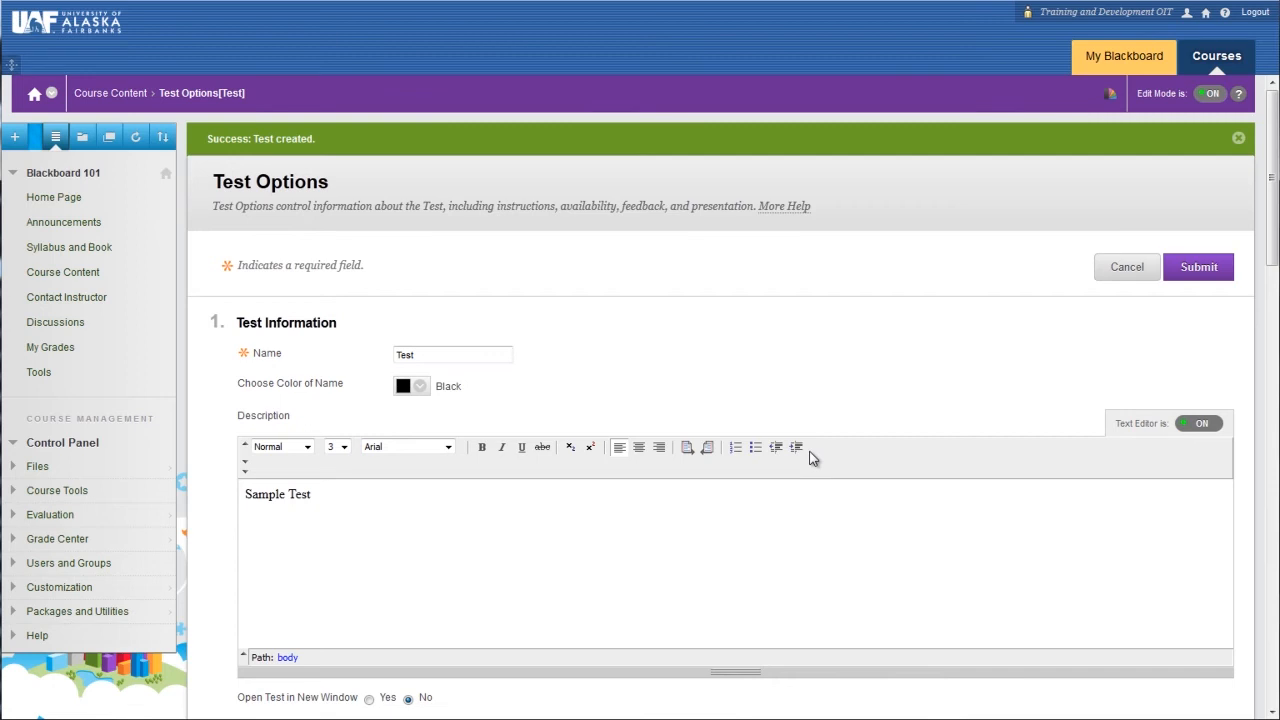
Step: Make the test link available to students in the test availability options
scroll(810, 457, down, 3)
scroll(810, 462, down, 3)
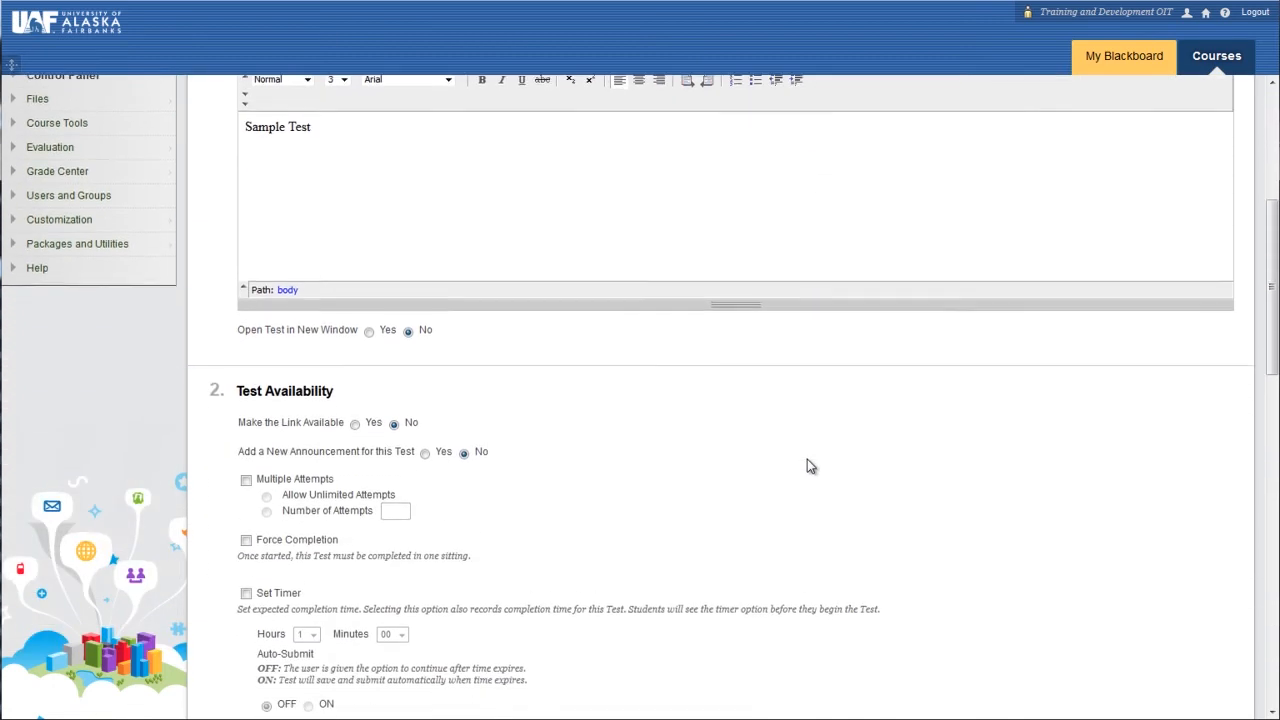
scroll(810, 466, down, 3)
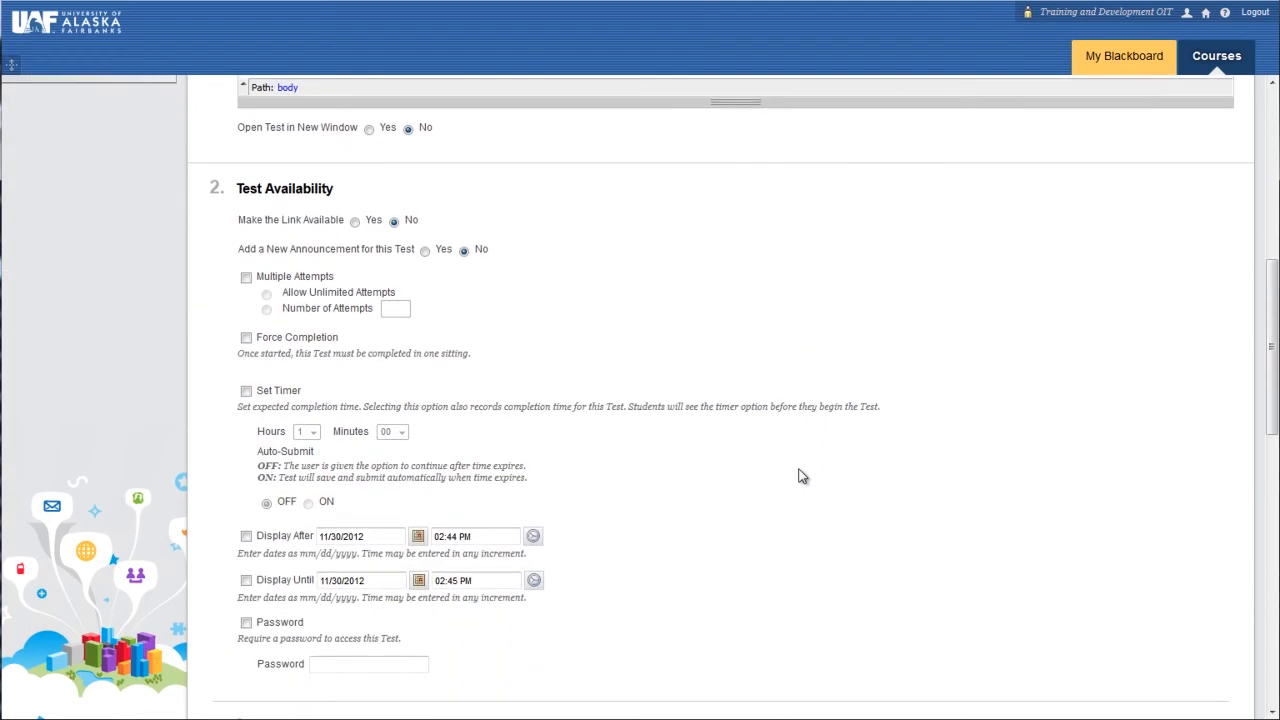
scroll(802, 475, down, 1)
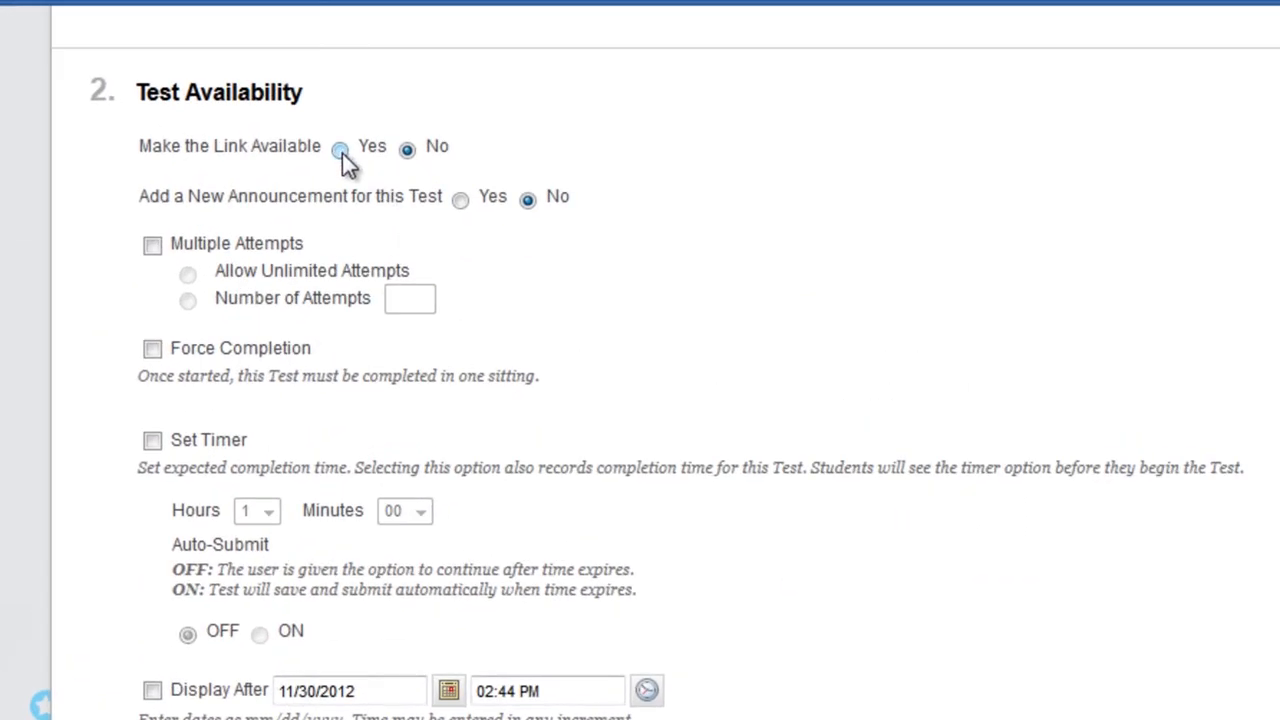
click(341, 151)
click(153, 247)
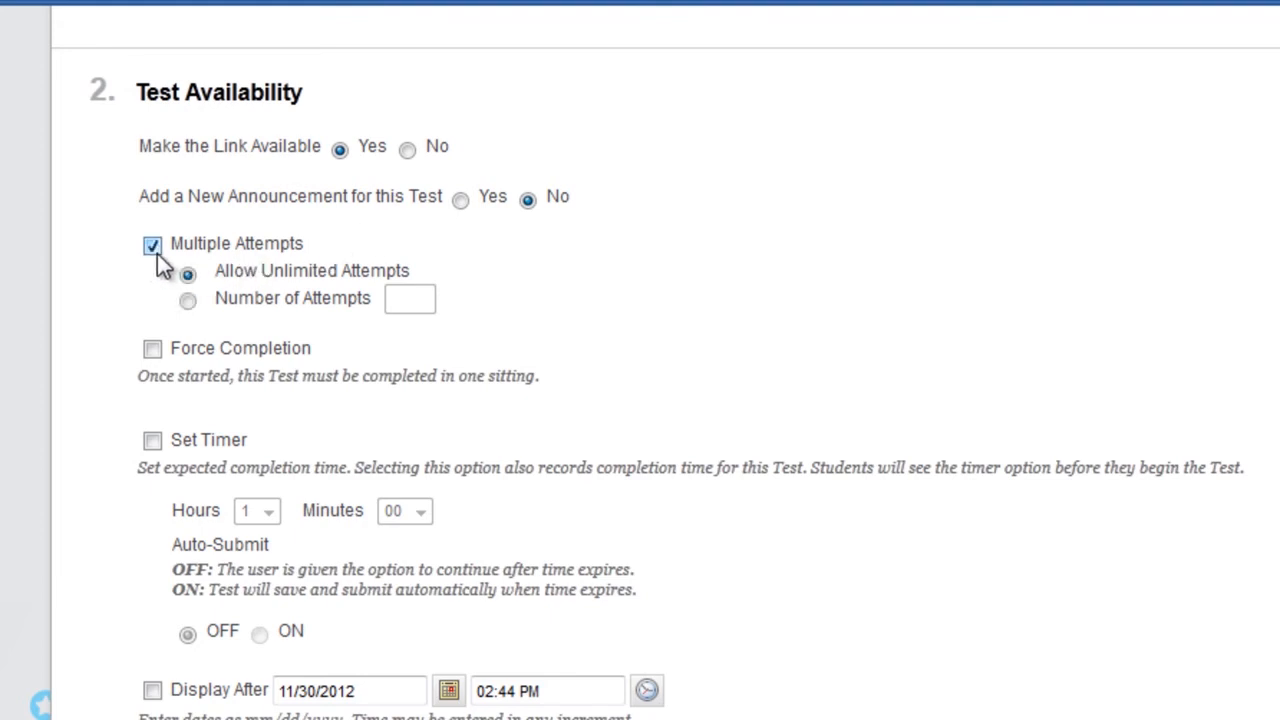
click(189, 301)
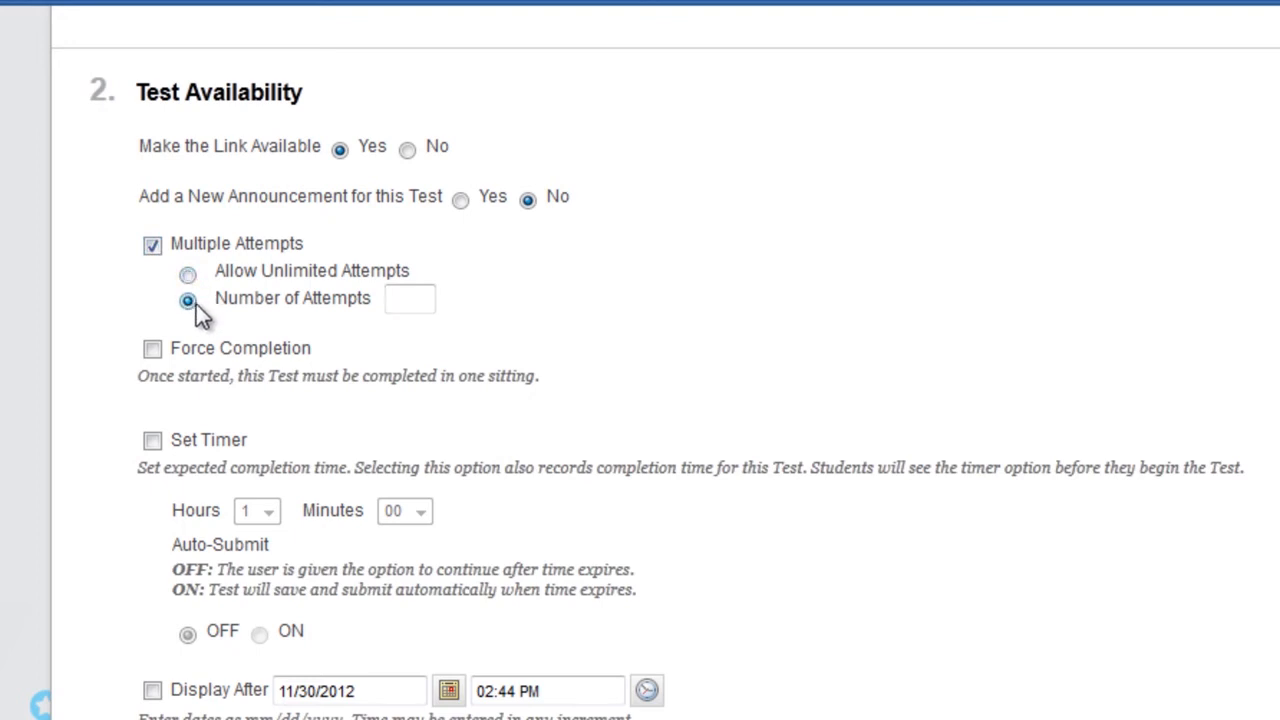
click(407, 300)
text(2)
click(152, 245)
click(153, 351)
Step: Enable the test timer with a 1 hour limit and turn Auto-Submit on
click(156, 448)
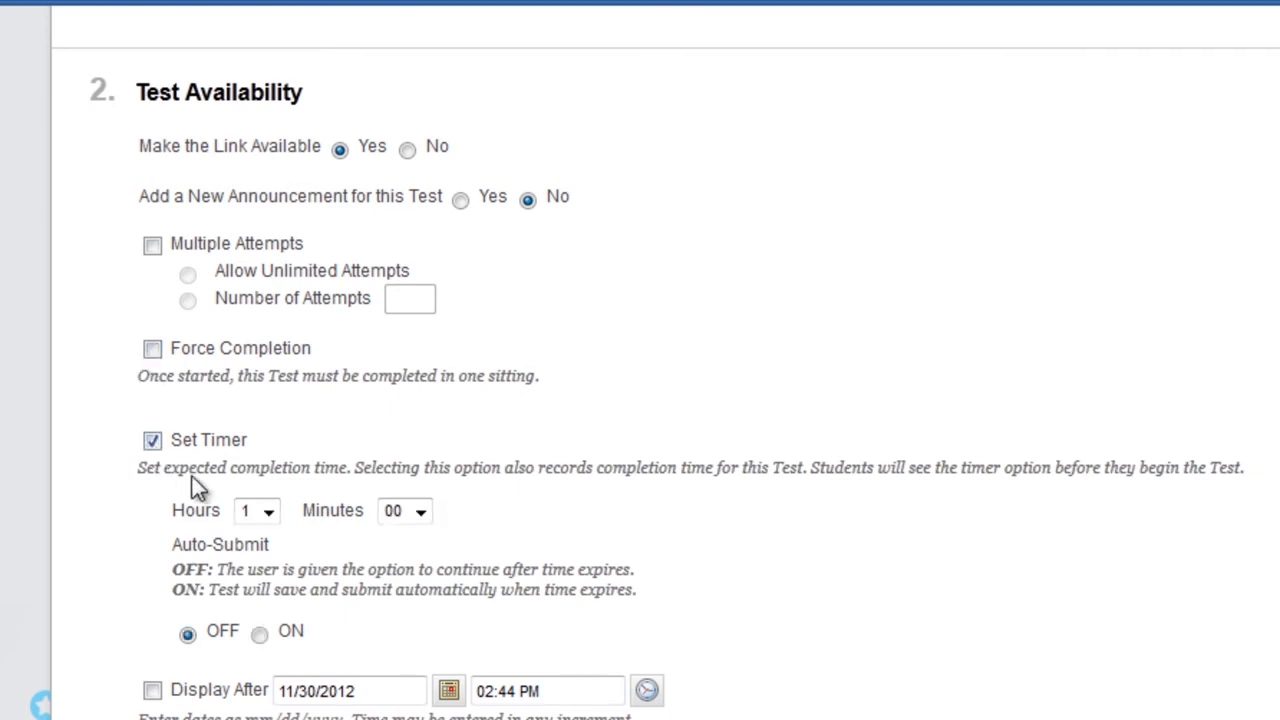
click(260, 635)
Step: Restrict the test to display after 12/20/2012 and enable the Display Until limit with its 11/30/2012 date
scroll(281, 421, down, 2)
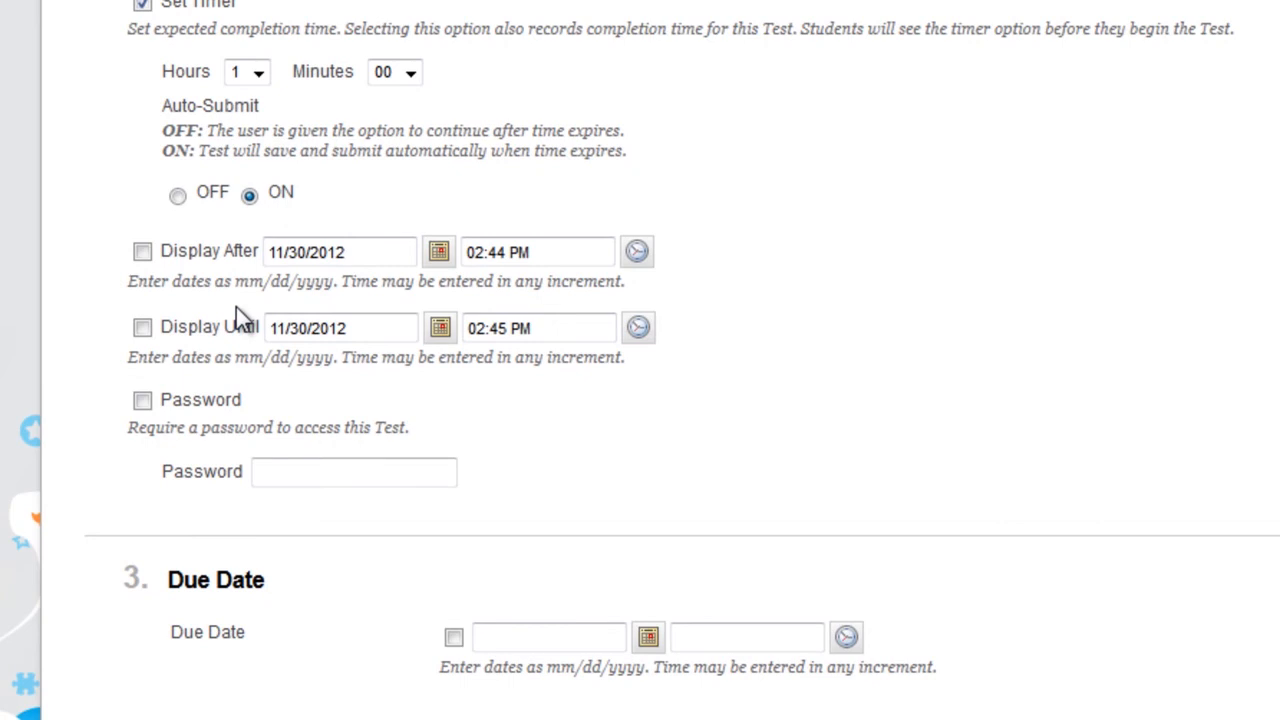
click(143, 252)
click(438, 252)
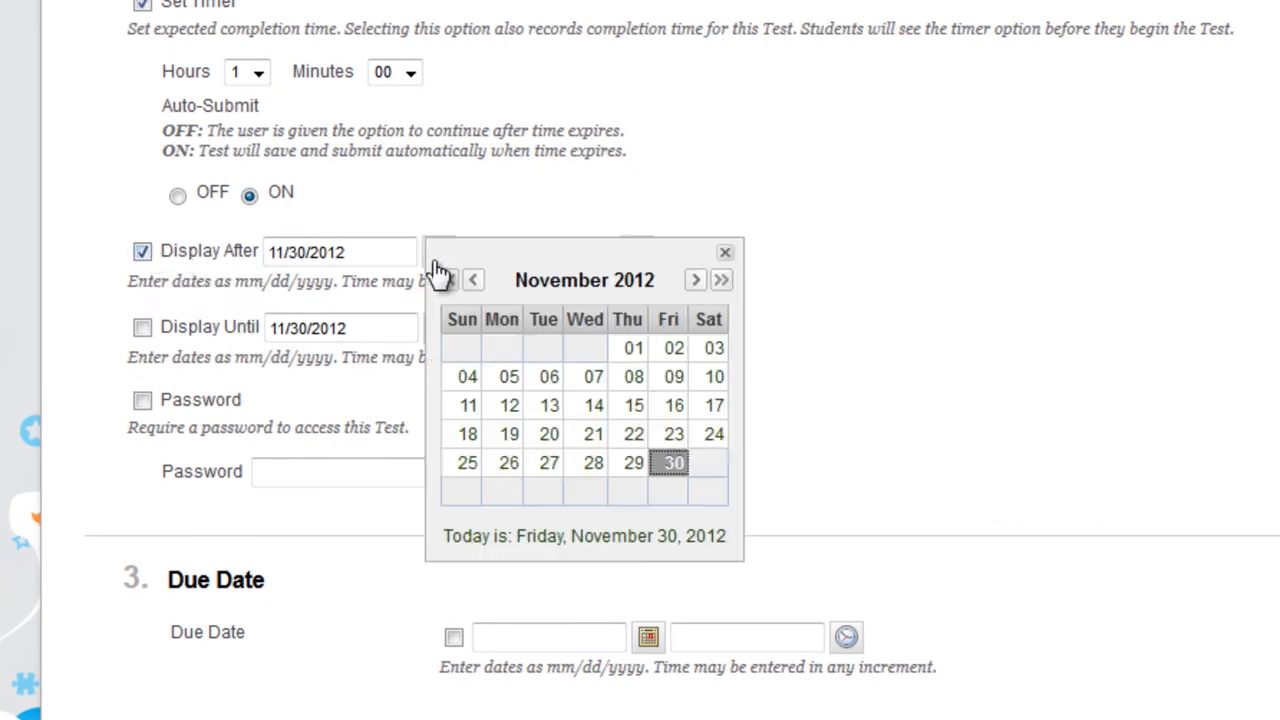
click(694, 281)
click(642, 430)
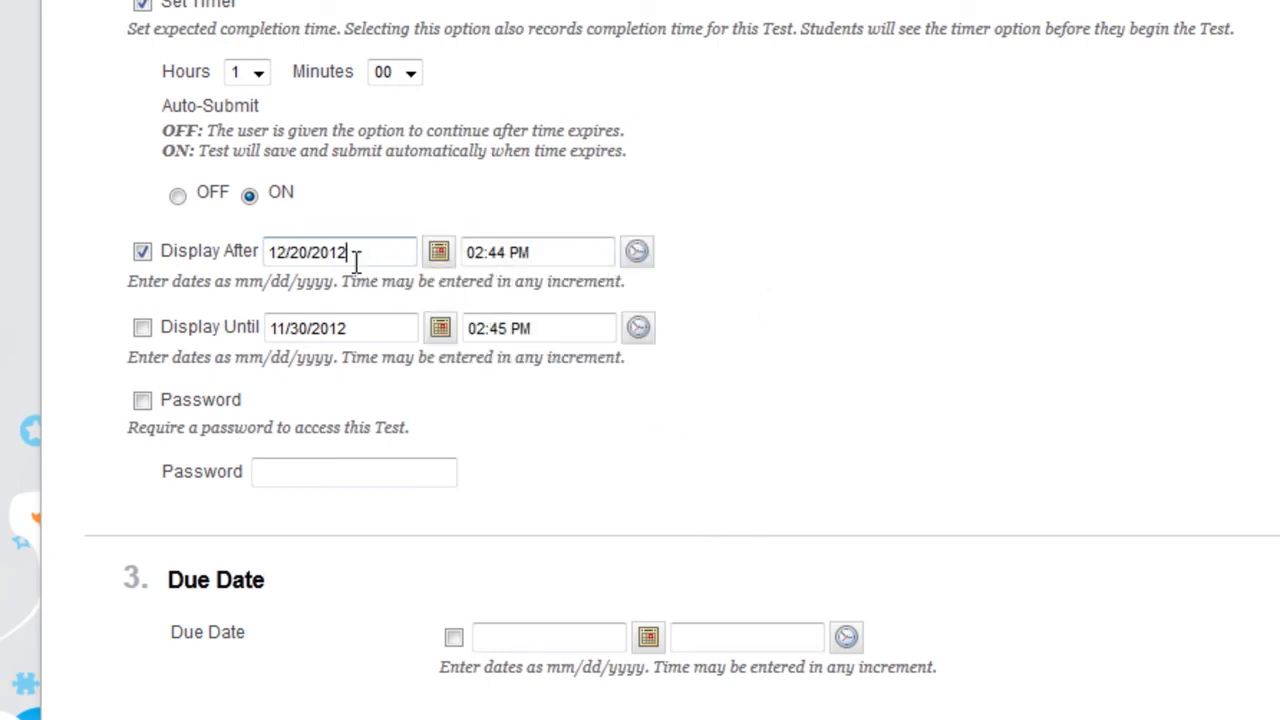
click(144, 336)
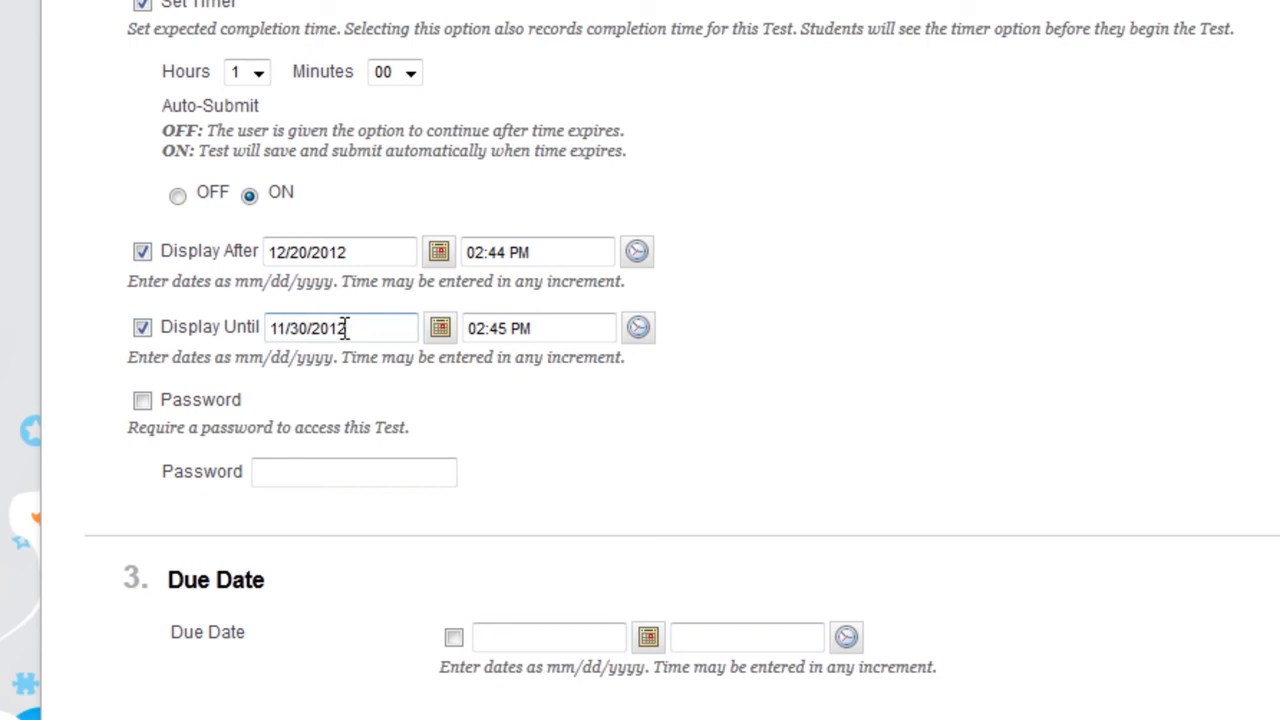
Step: Enable a due date for the test and set it to 12/20/2012 at 11:59 PM
scroll(311, 368, down, 1)
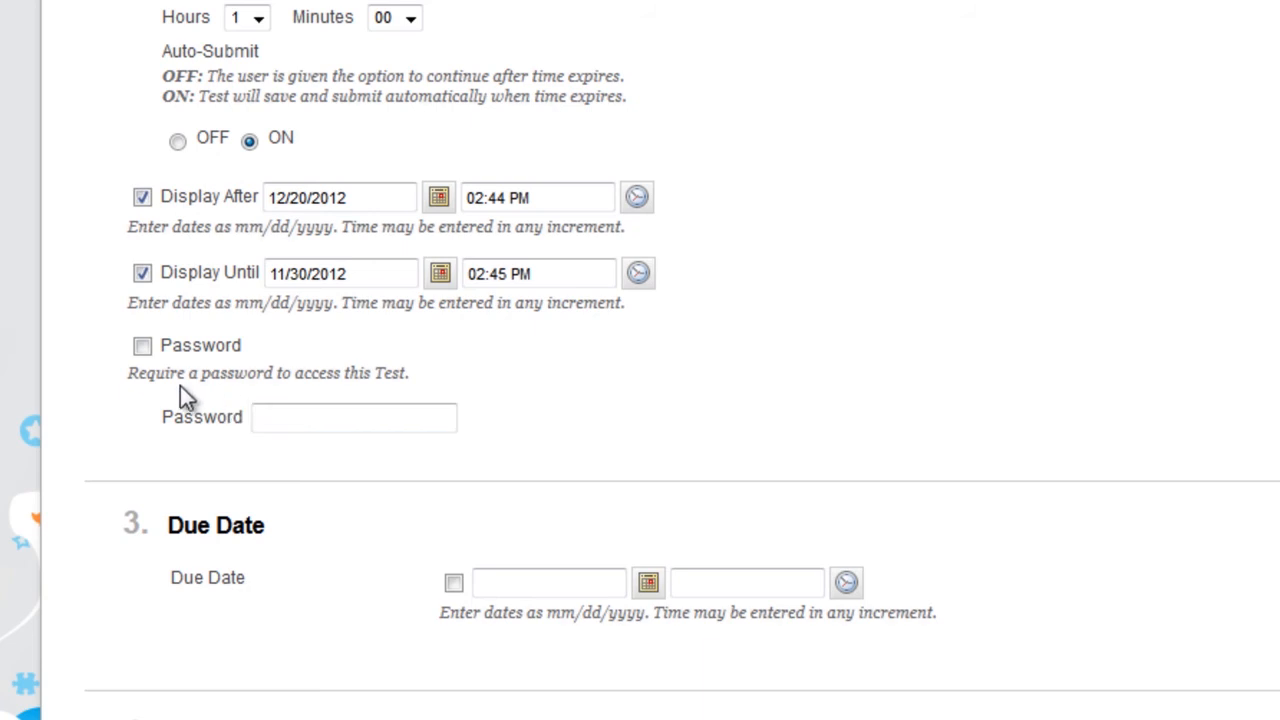
scroll(182, 394, down, 5)
scroll(177, 382, down, 1)
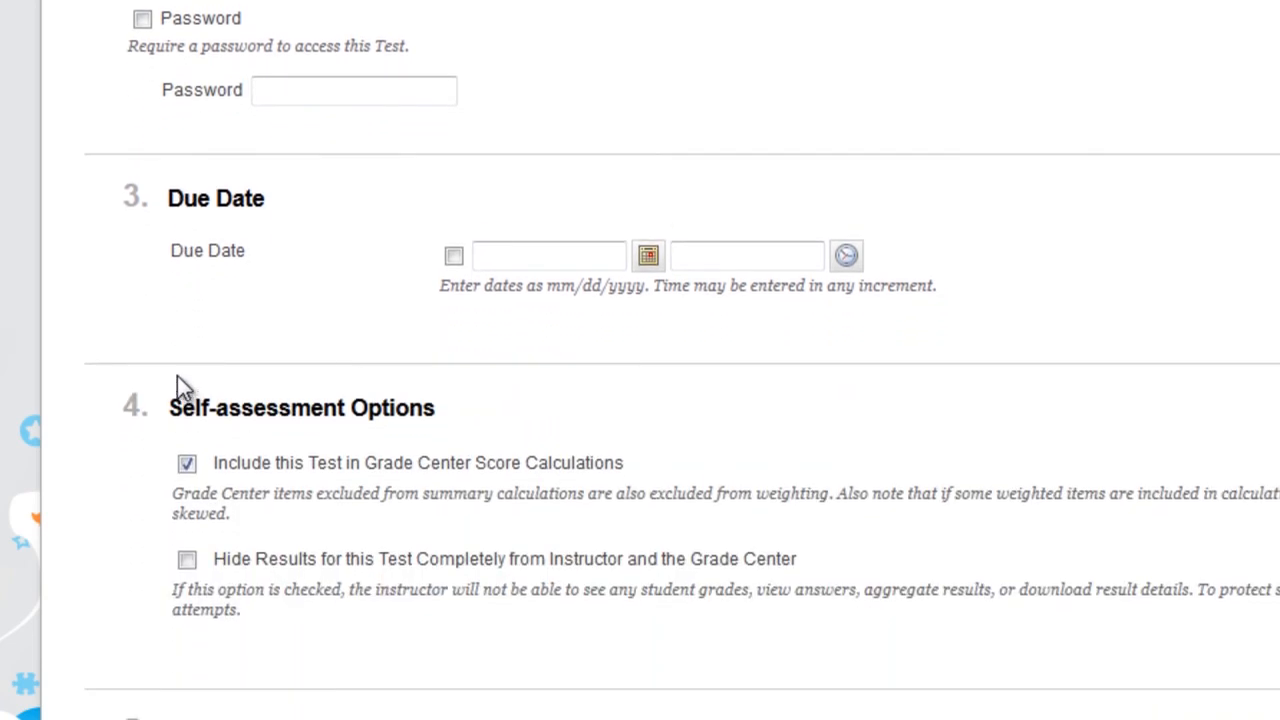
click(451, 262)
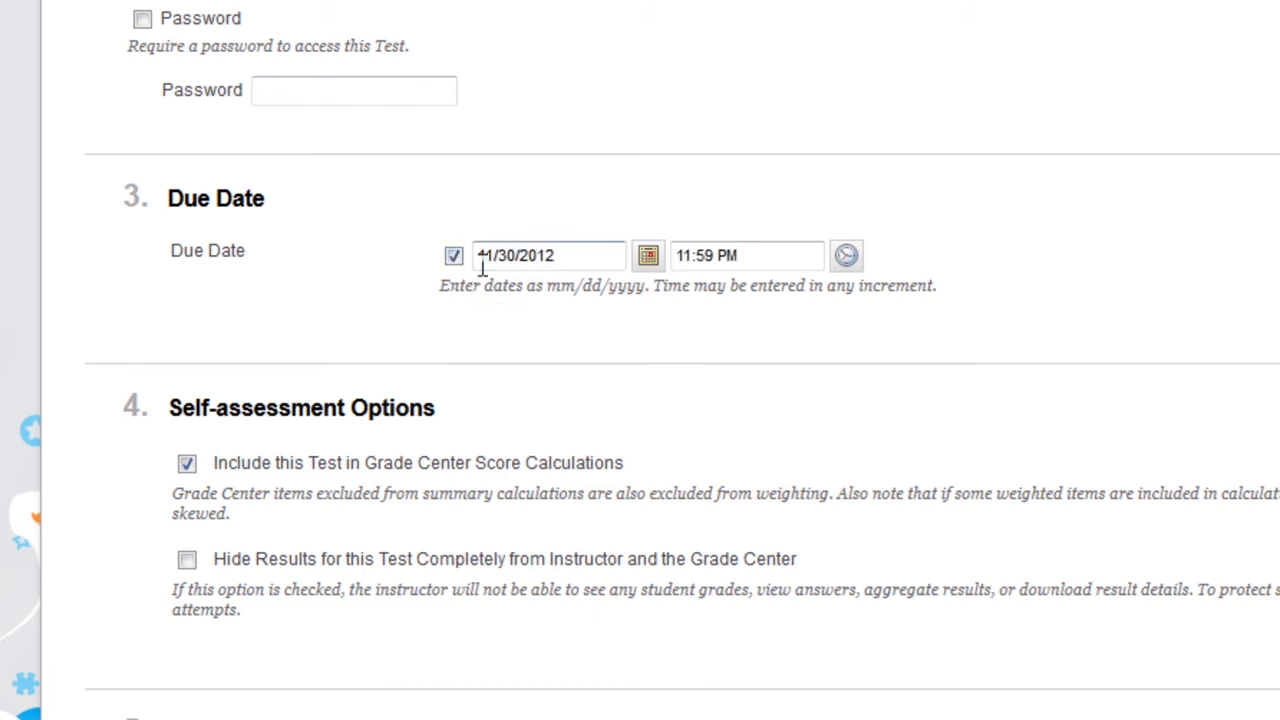
click(648, 258)
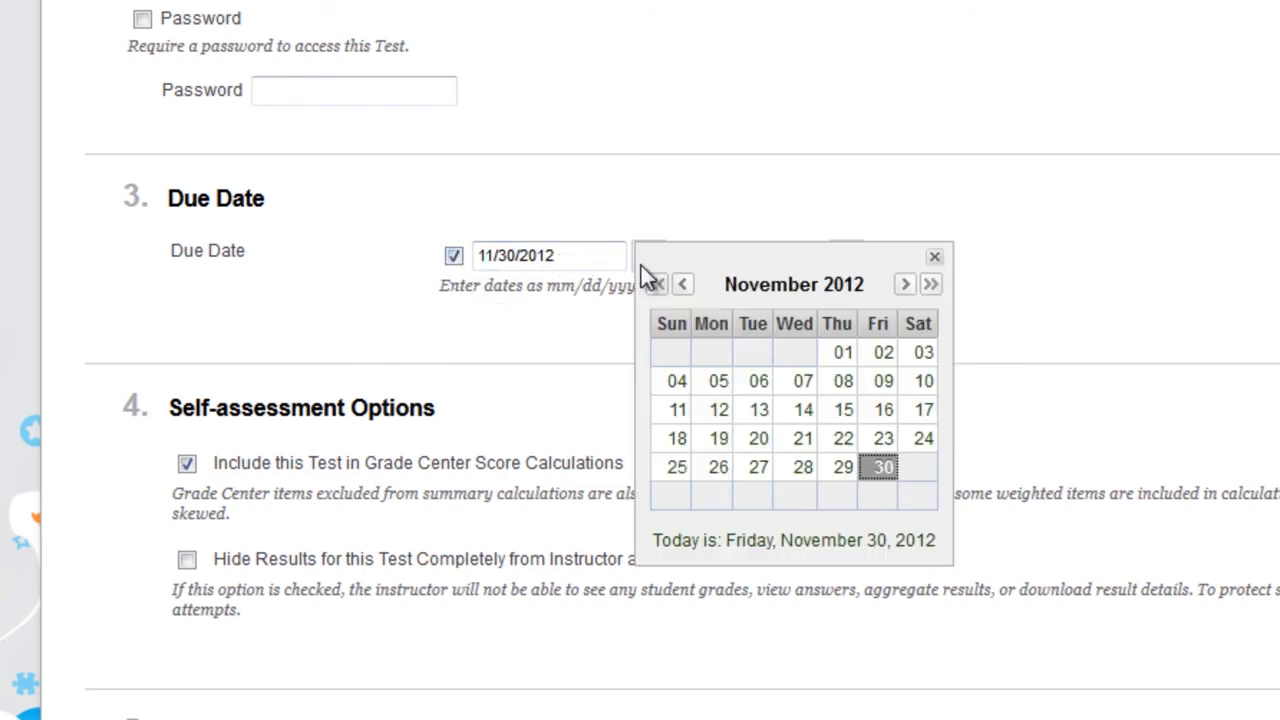
click(904, 286)
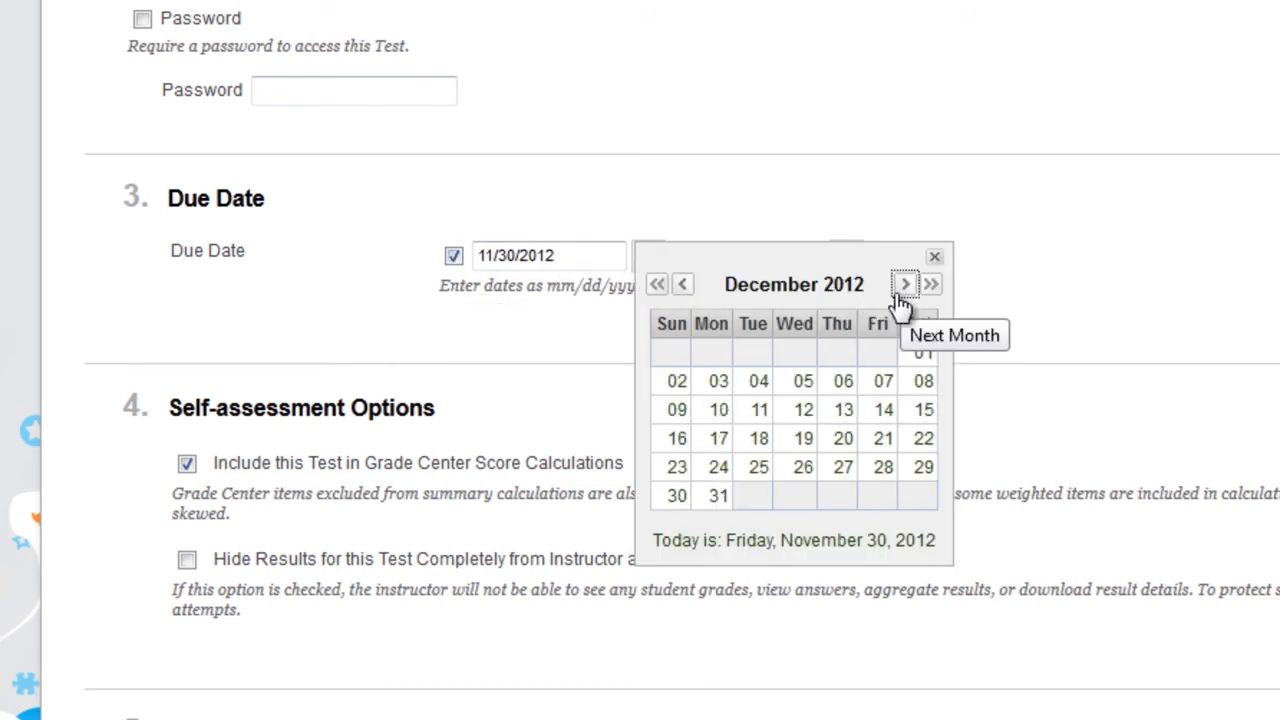
click(843, 440)
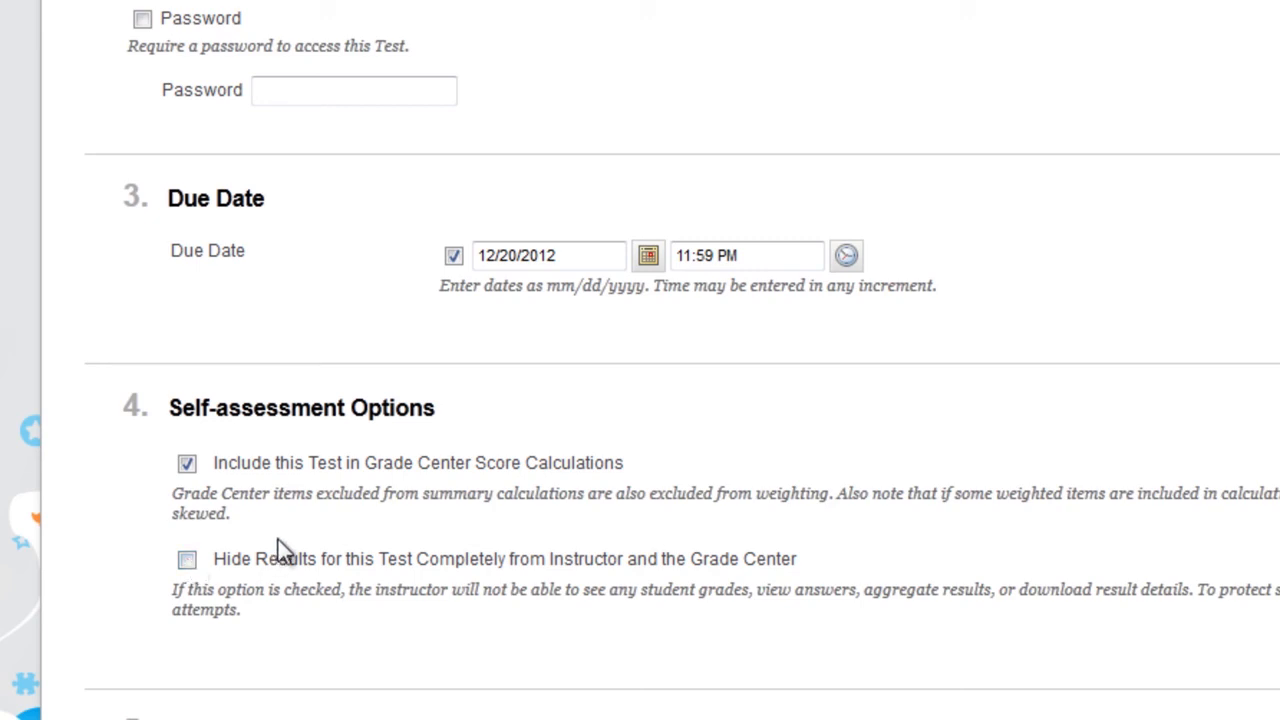
Step: Include Submitted Answers, Correct Answers and Feedback in the feedback displayed upon test completion, along with Score
scroll(279, 536, down, 5)
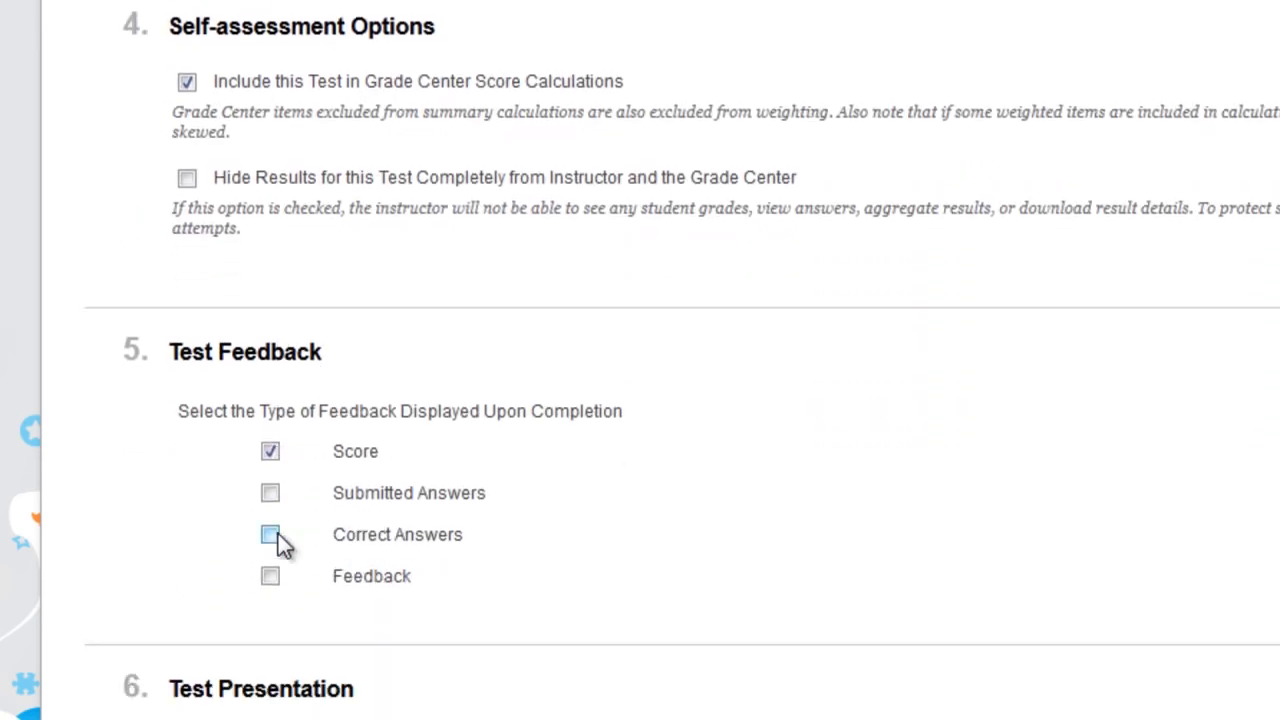
scroll(278, 545, down, 1)
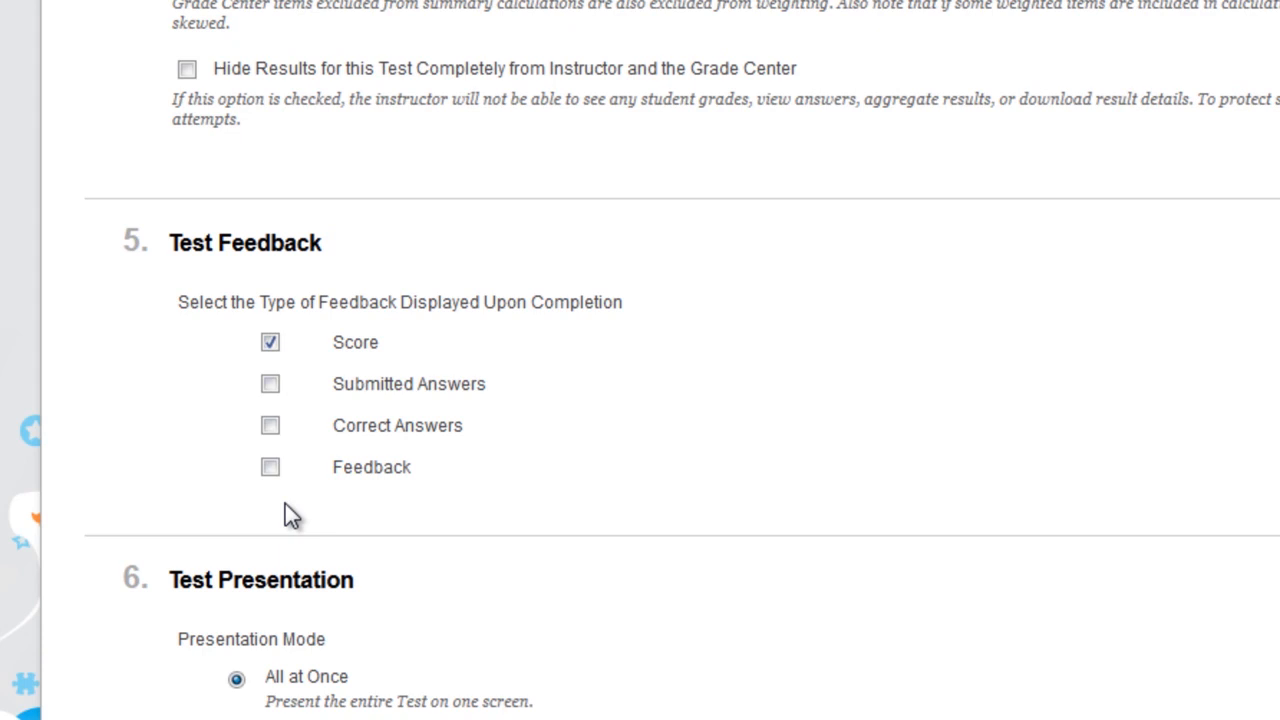
click(270, 386)
Step: Present the test All at Once with Randomize Questions enabled and submit the test options
scroll(690, 448, down, 4)
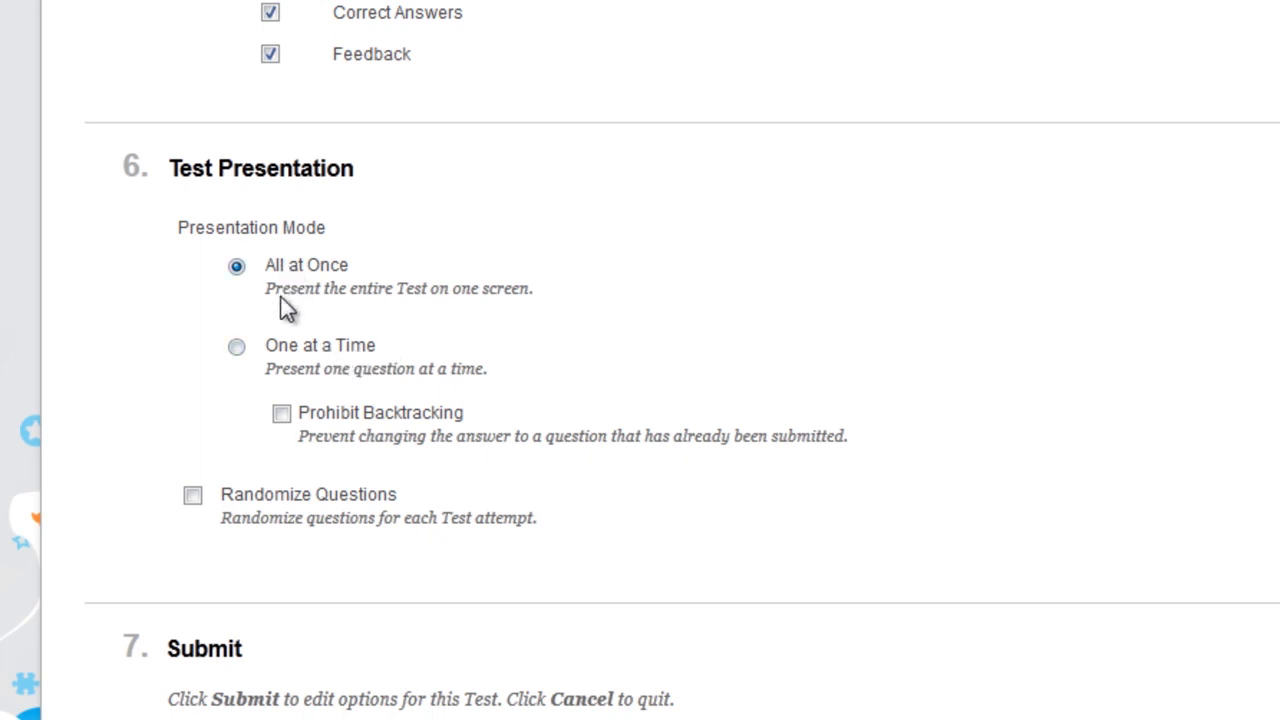
click(282, 415)
click(237, 268)
click(195, 499)
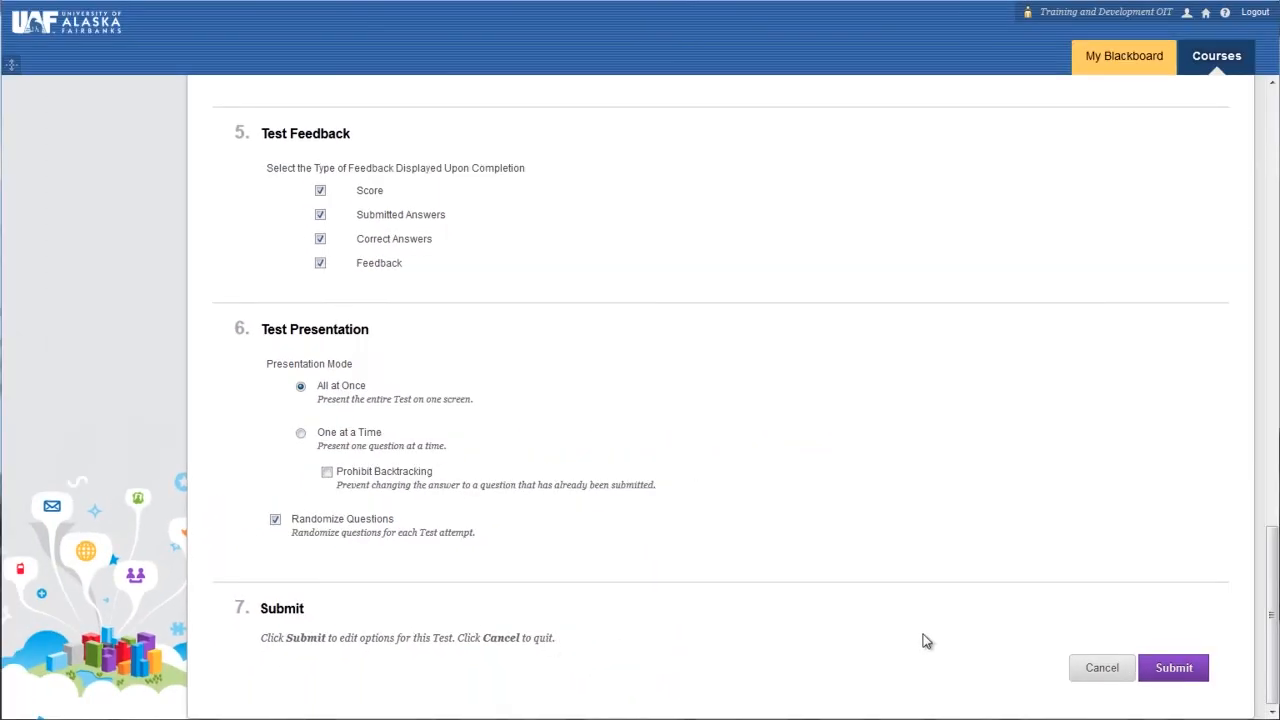
click(1158, 677)
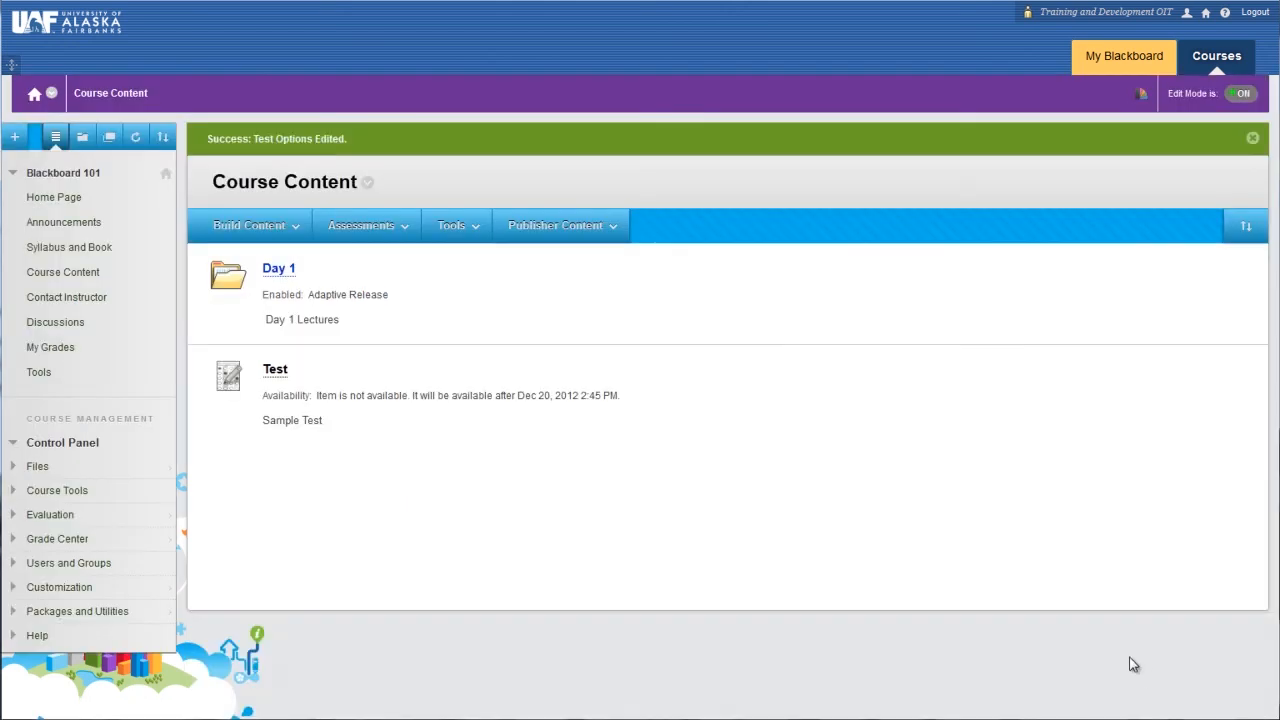
Step: Begin a preview of the item "Test" from the course content and answer Question 1 with "African or European?"
click(275, 371)
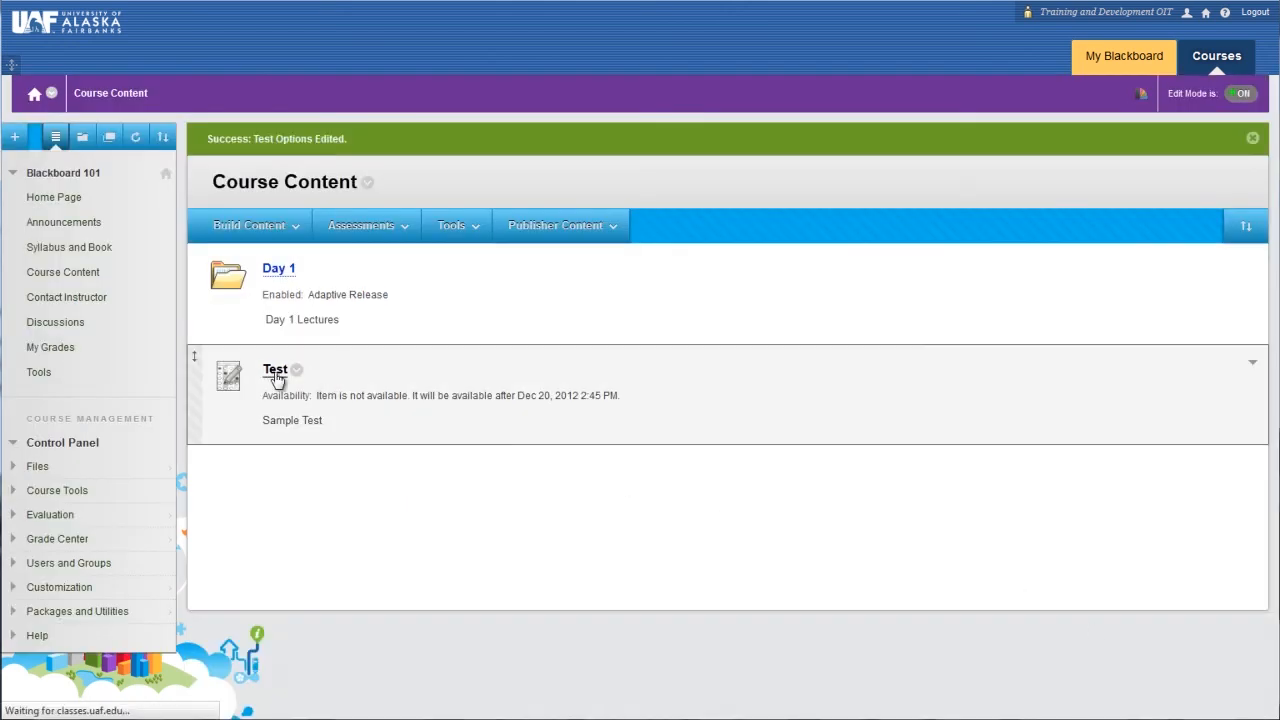
click(1202, 482)
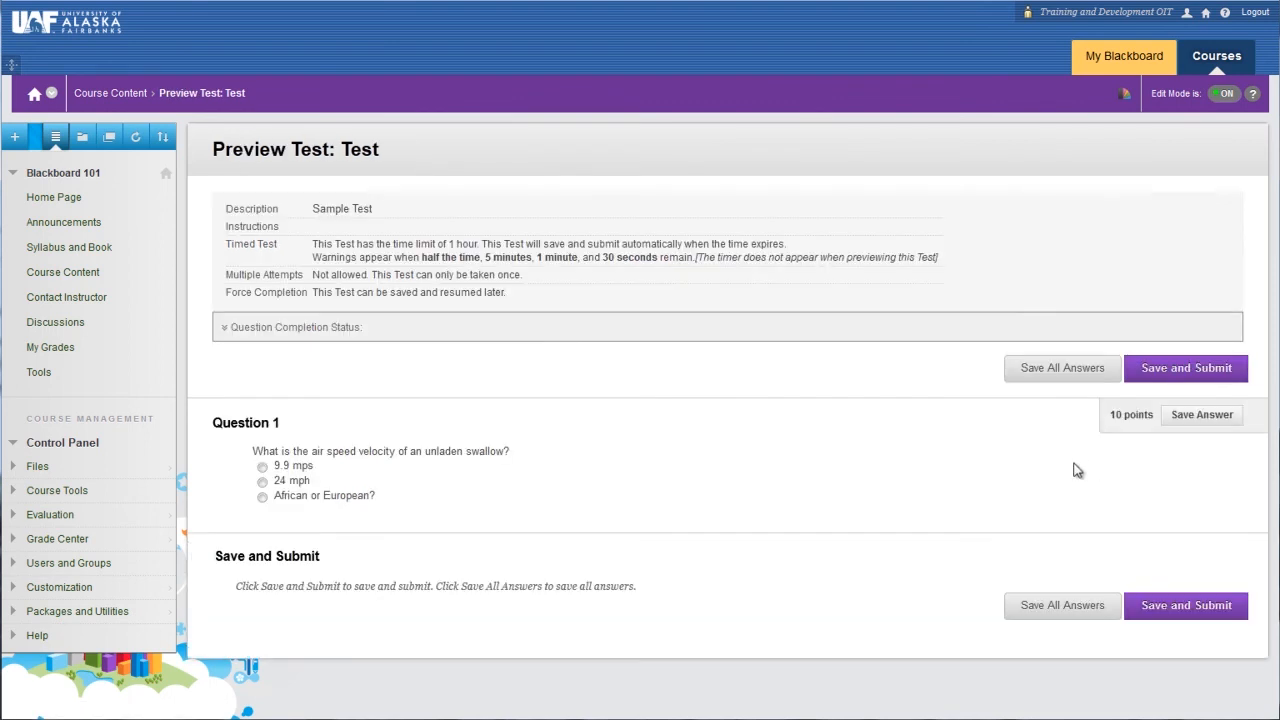
click(261, 497)
Step: Save and submit the previewed test, confirm the submission and proceed to review its results
click(1186, 604)
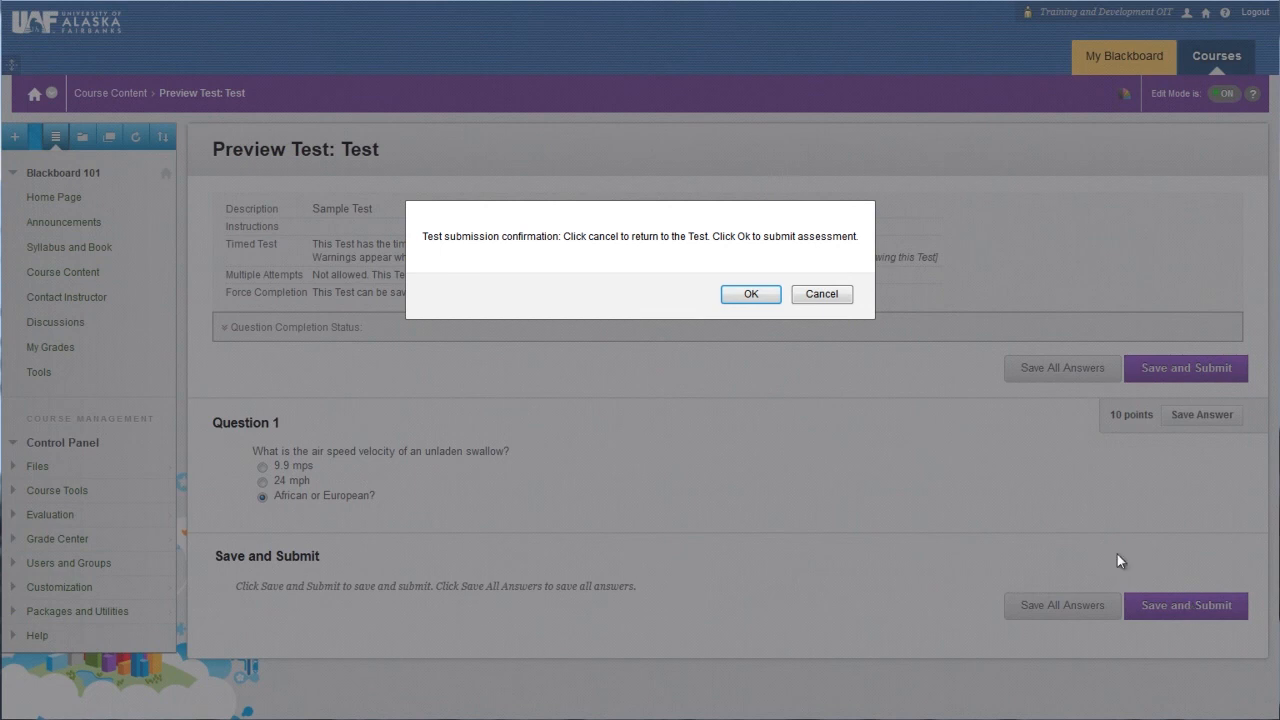
click(749, 295)
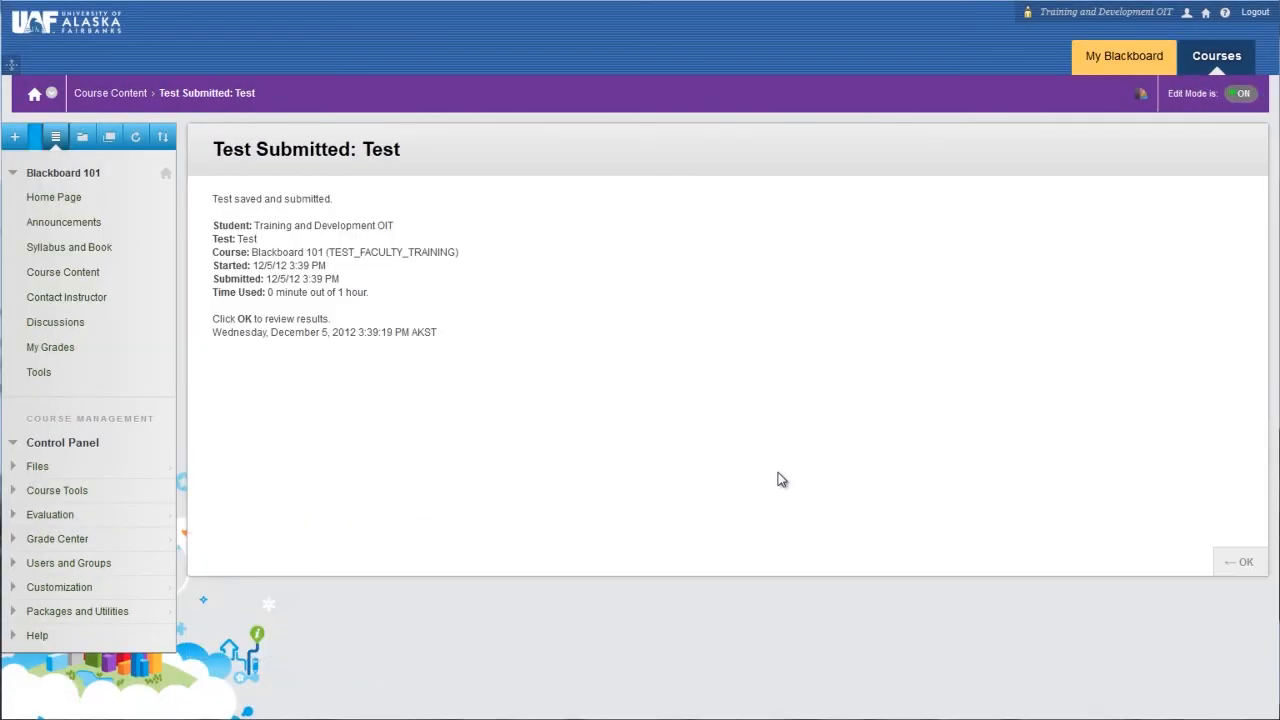
click(1237, 558)
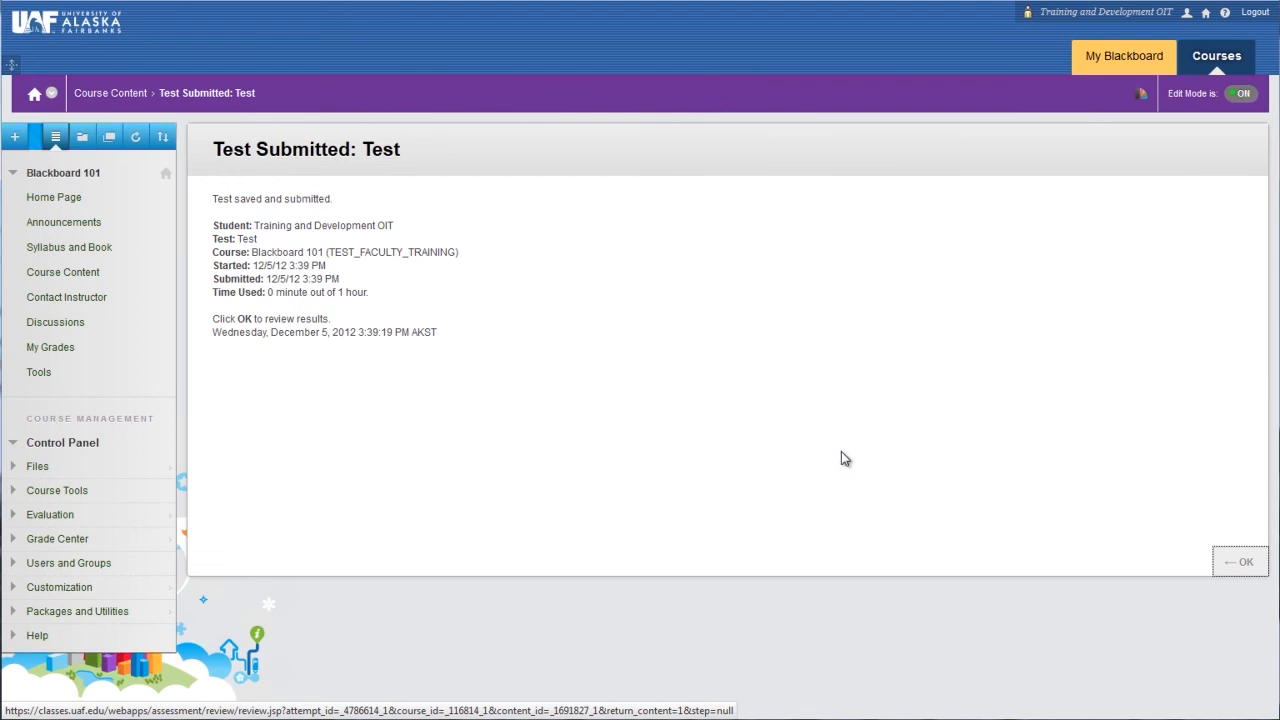